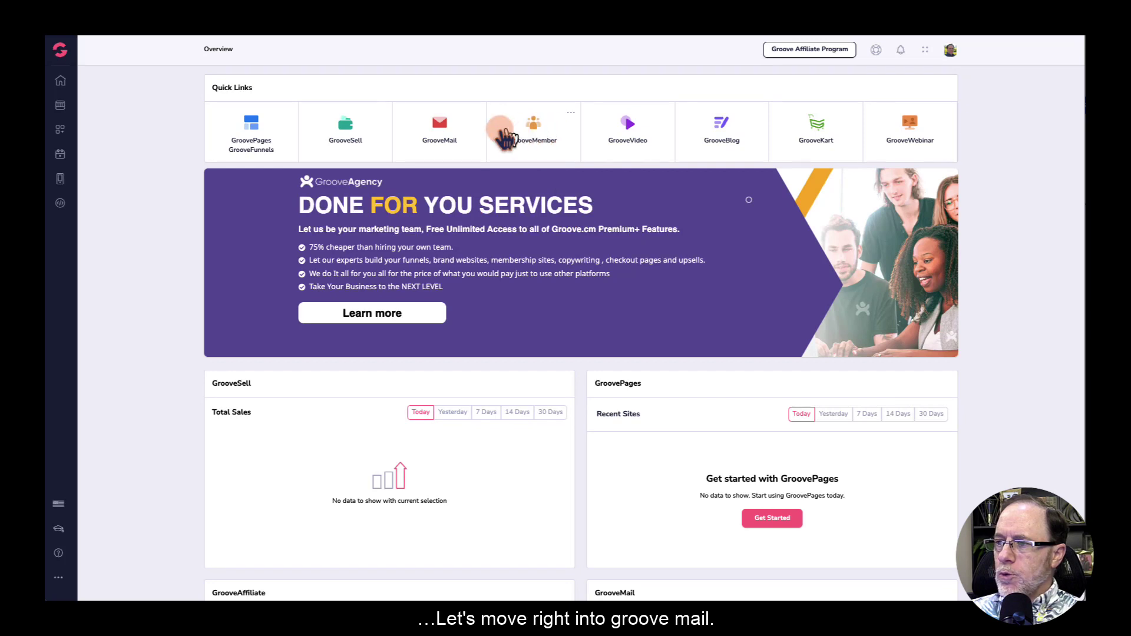
- From the Groove overview, go to GrooveMail Sequences and create a new sequence
{"action": "left_click", "coordinate": [440, 138]}
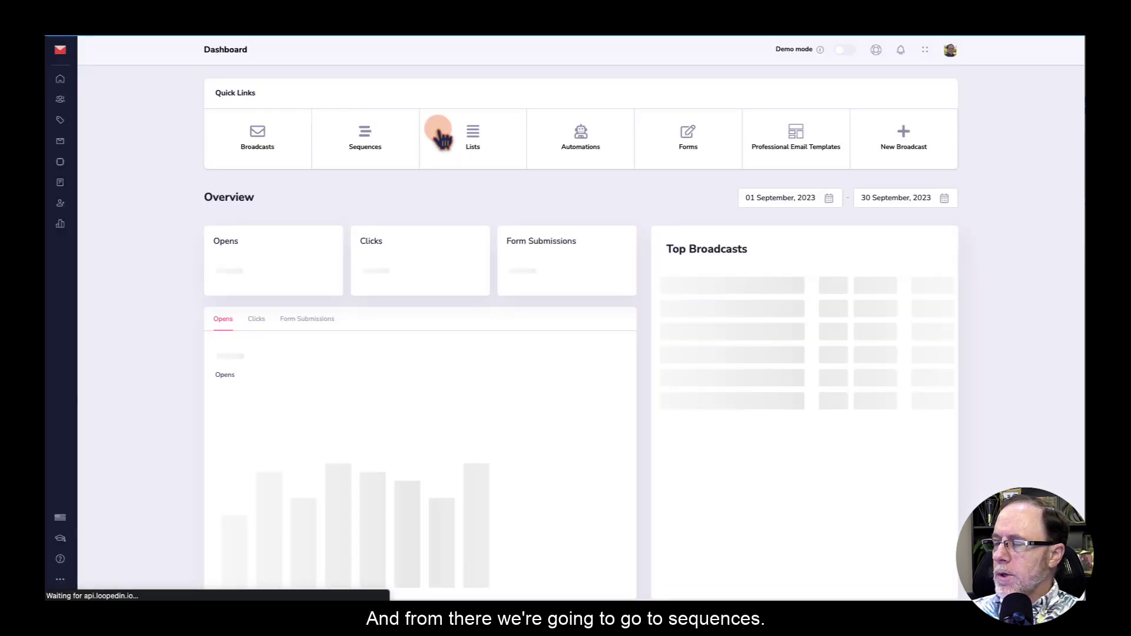
{"action": "left_click", "coordinate": [365, 137]}
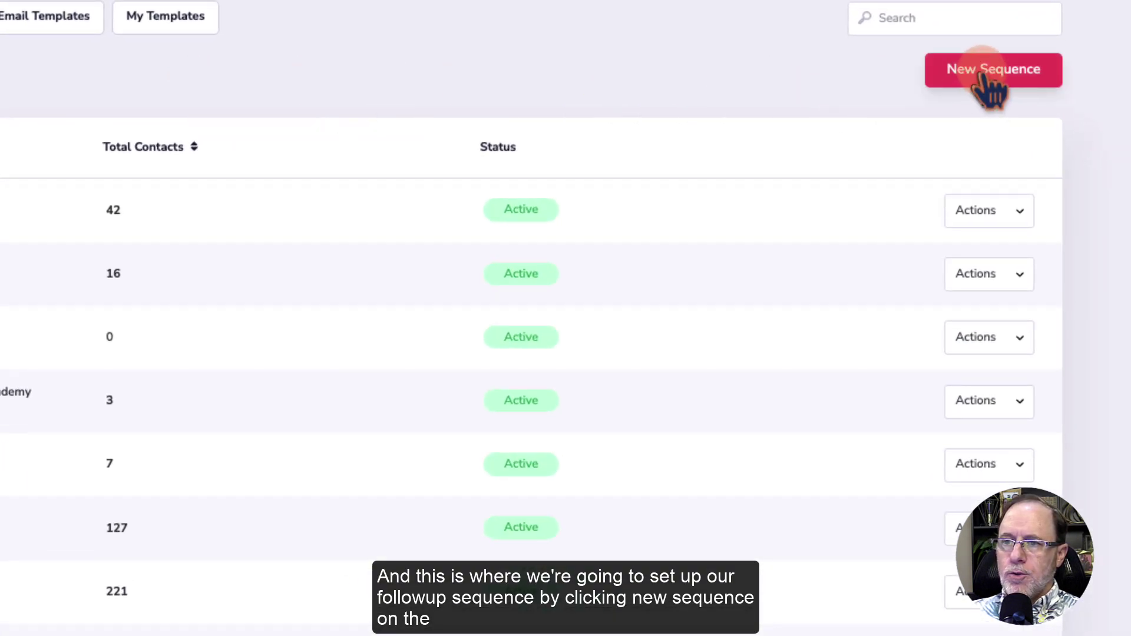
{"action": "left_click", "coordinate": [981, 70]}
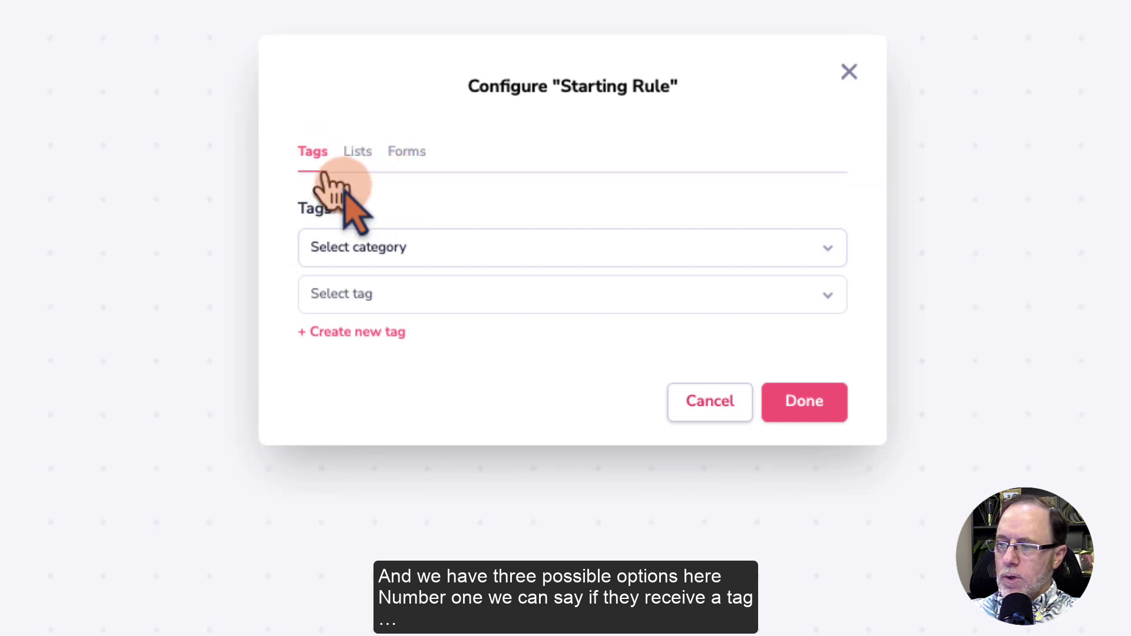
{"action": "left_click", "coordinate": [382, 248]}
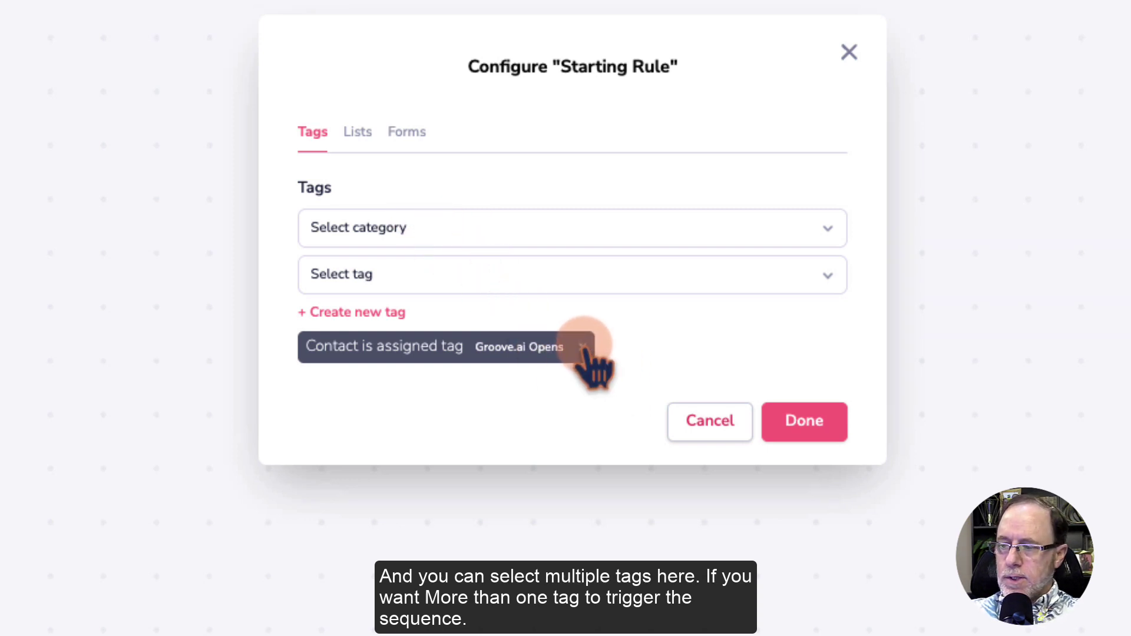
{"action": "left_click", "coordinate": [582, 347]}
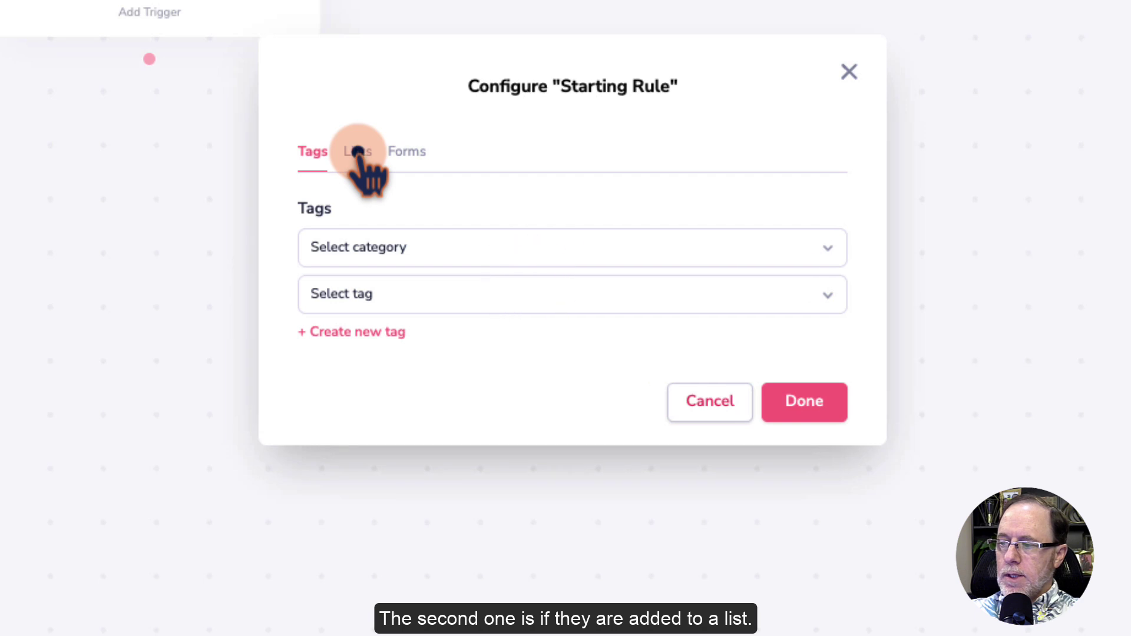
{"action": "left_click", "coordinate": [357, 152]}
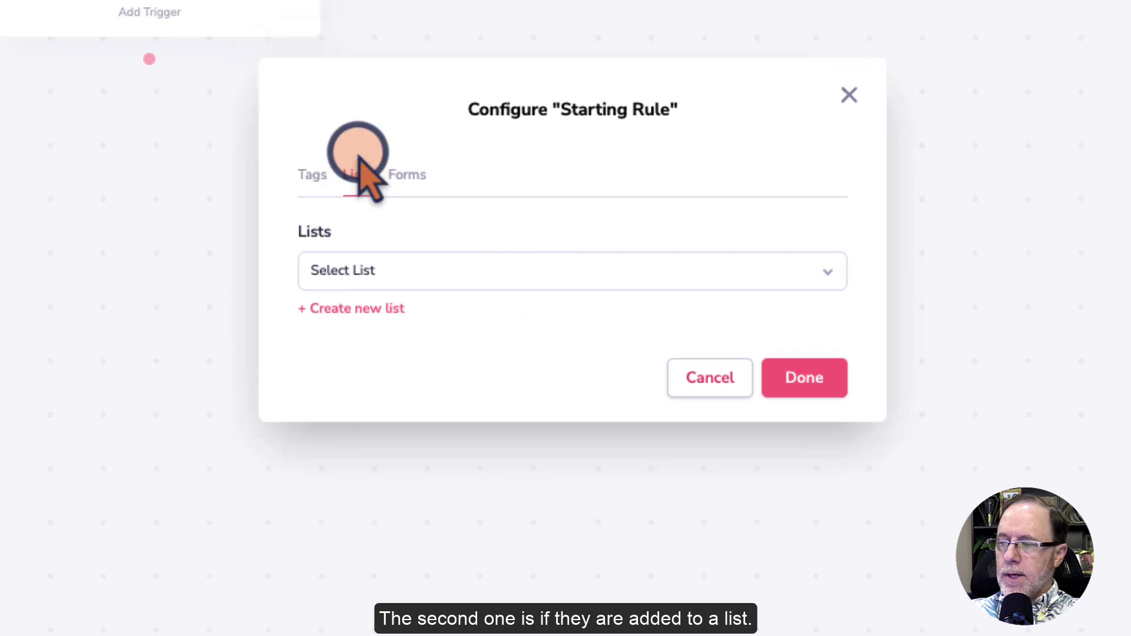
{"action": "left_click", "coordinate": [411, 268]}
{"action": "left_click", "coordinate": [408, 296]}
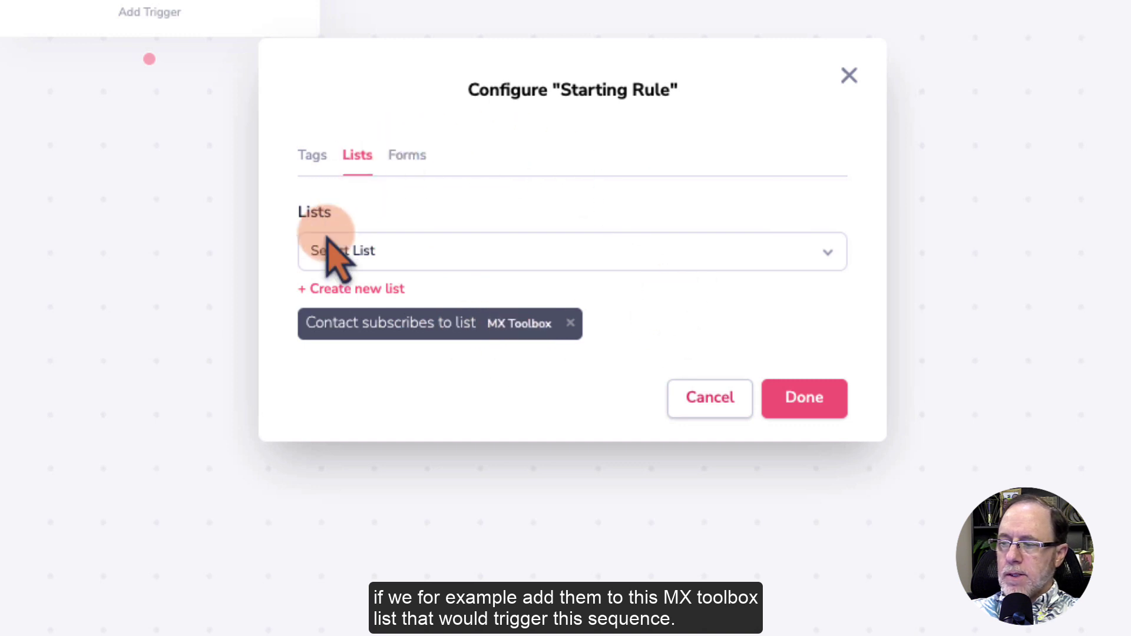
{"action": "left_click", "coordinate": [570, 323]}
{"action": "left_click", "coordinate": [414, 176]}
{"action": "left_click", "coordinate": [409, 283]}
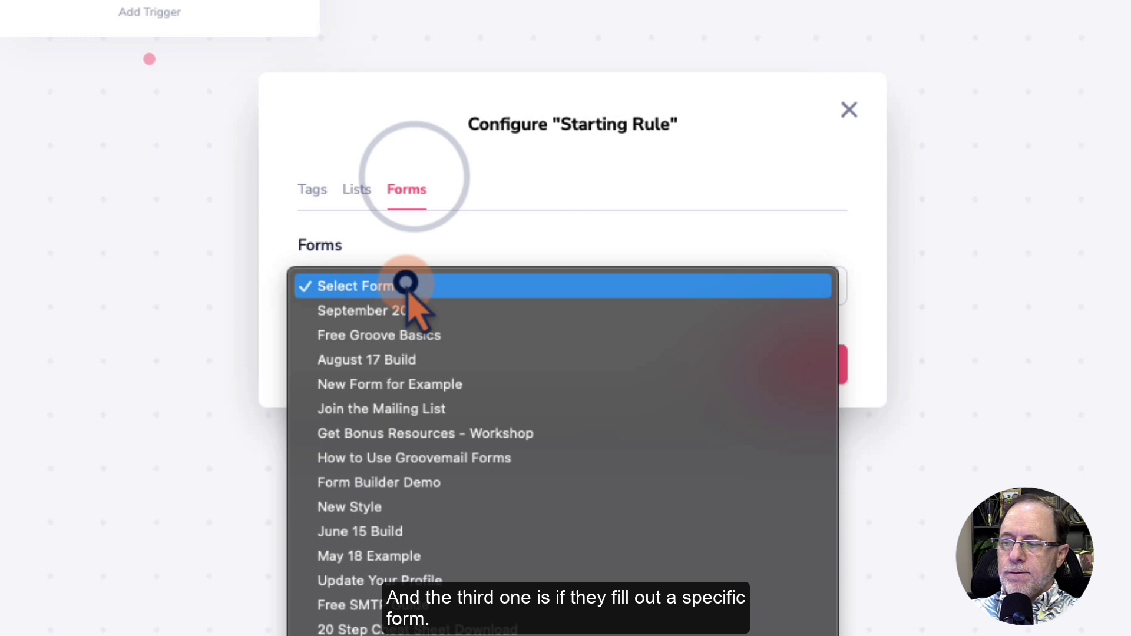
{"action": "left_click", "coordinate": [441, 312]}
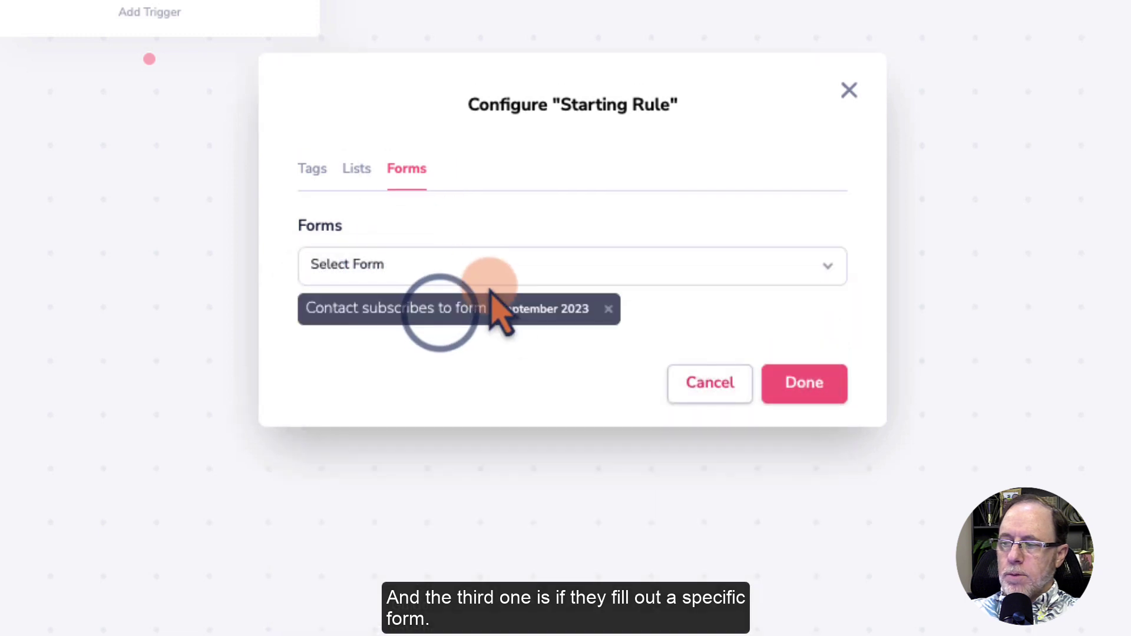
{"action": "left_click", "coordinate": [607, 309]}
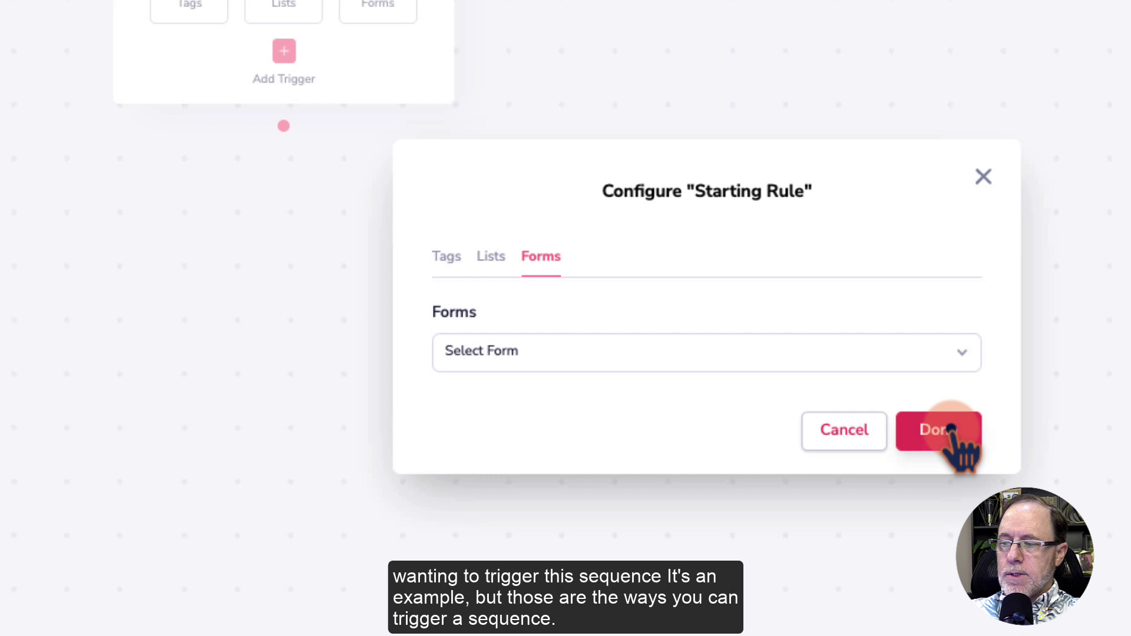
- Leave the starting rule without a trigger and add a Send Email step named First Email in the Sequence
{"action": "left_click", "coordinate": [809, 366]}
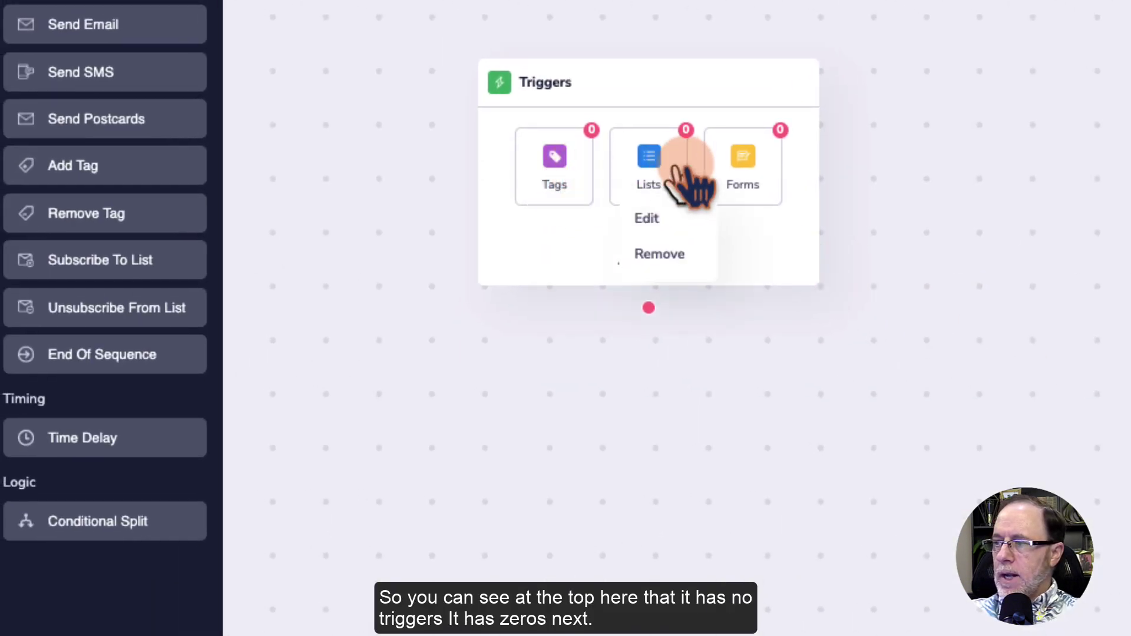
{"action": "mouse_move", "coordinate": [592, 139]}
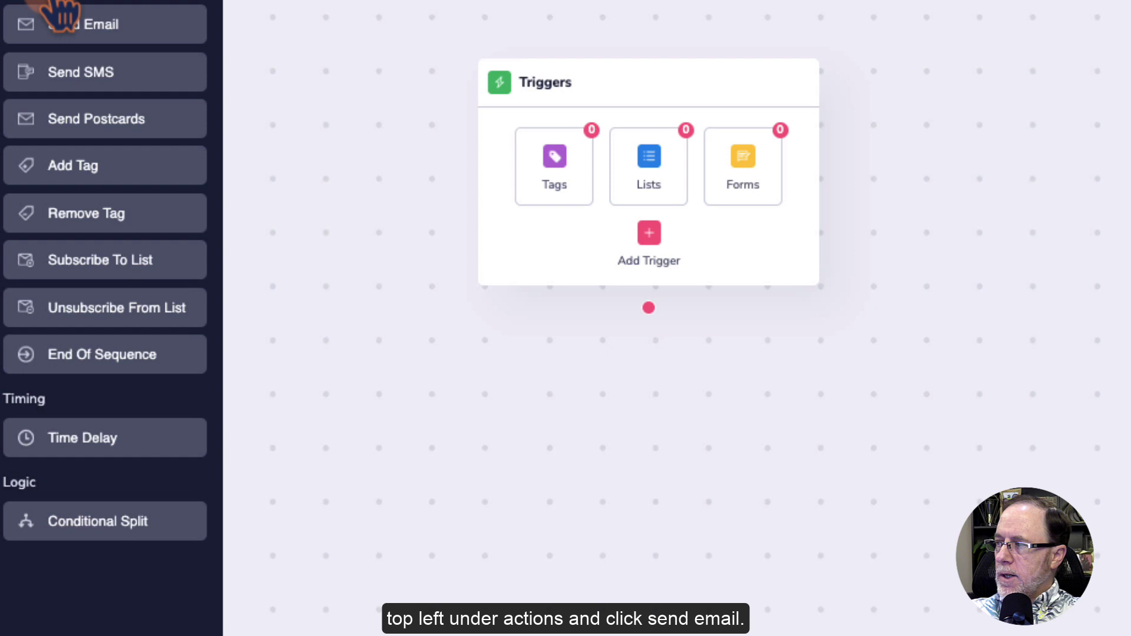
{"action": "left_click", "coordinate": [93, 26]}
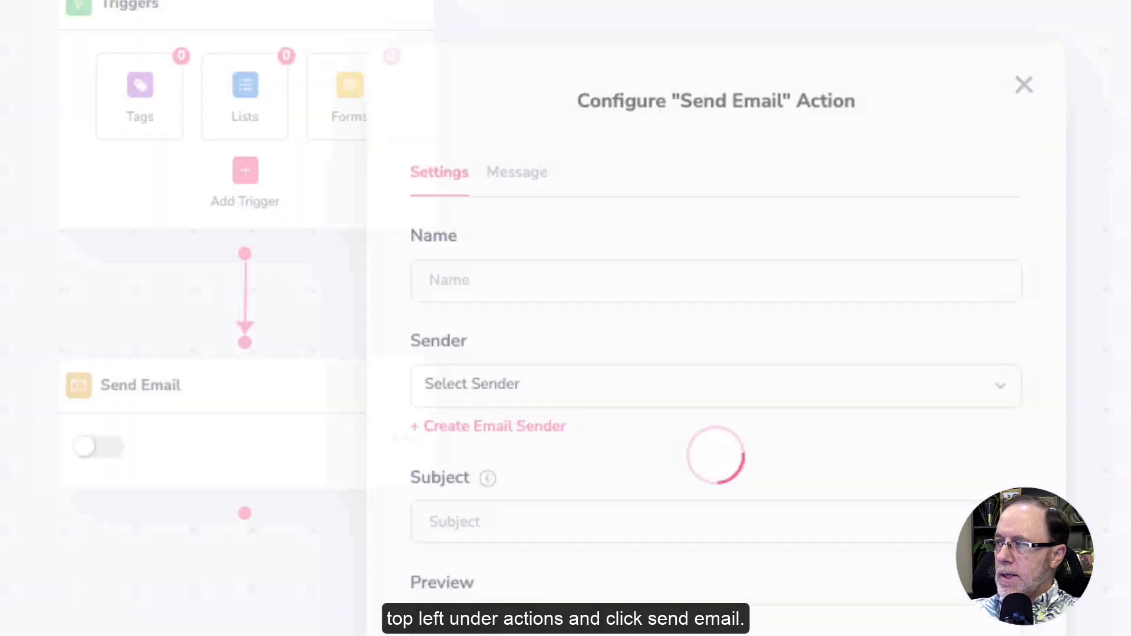
{"action": "left_click", "coordinate": [278, 256]}
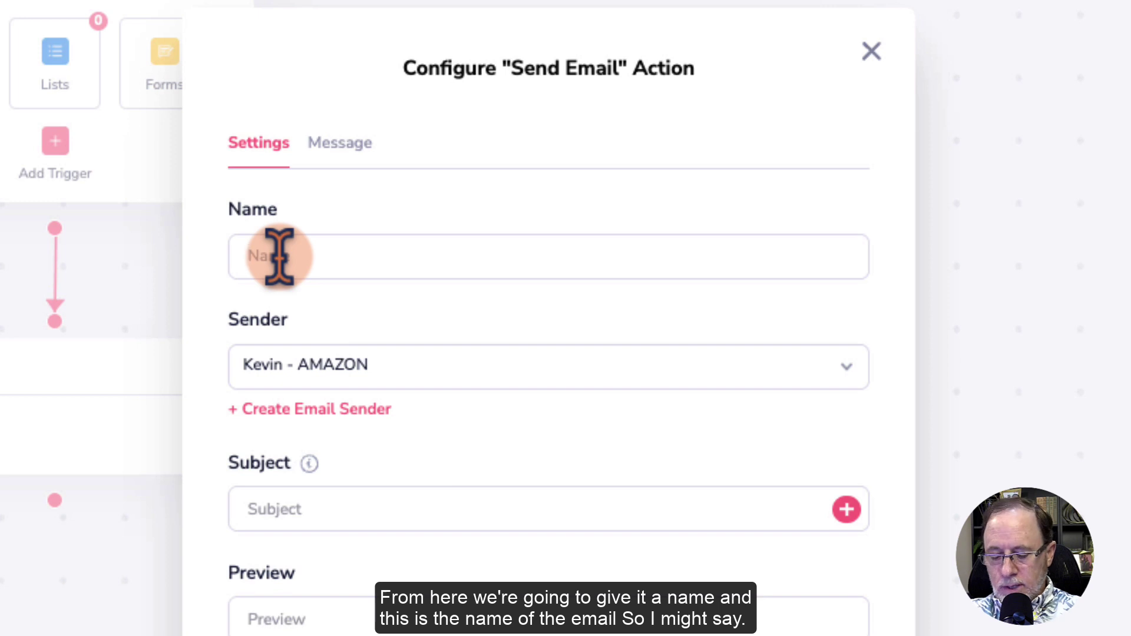
{"action": "type", "text": "First Email in the Sequence"}
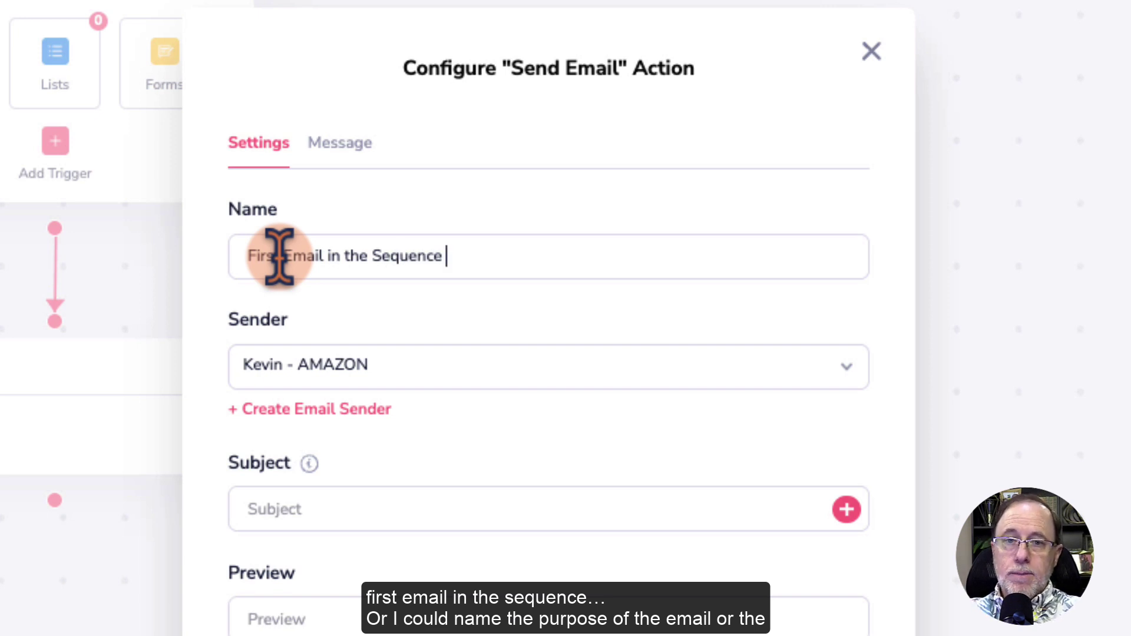
- Keep the preselected sender and set the first email's status to Active
{"action": "left_click", "coordinate": [375, 363]}
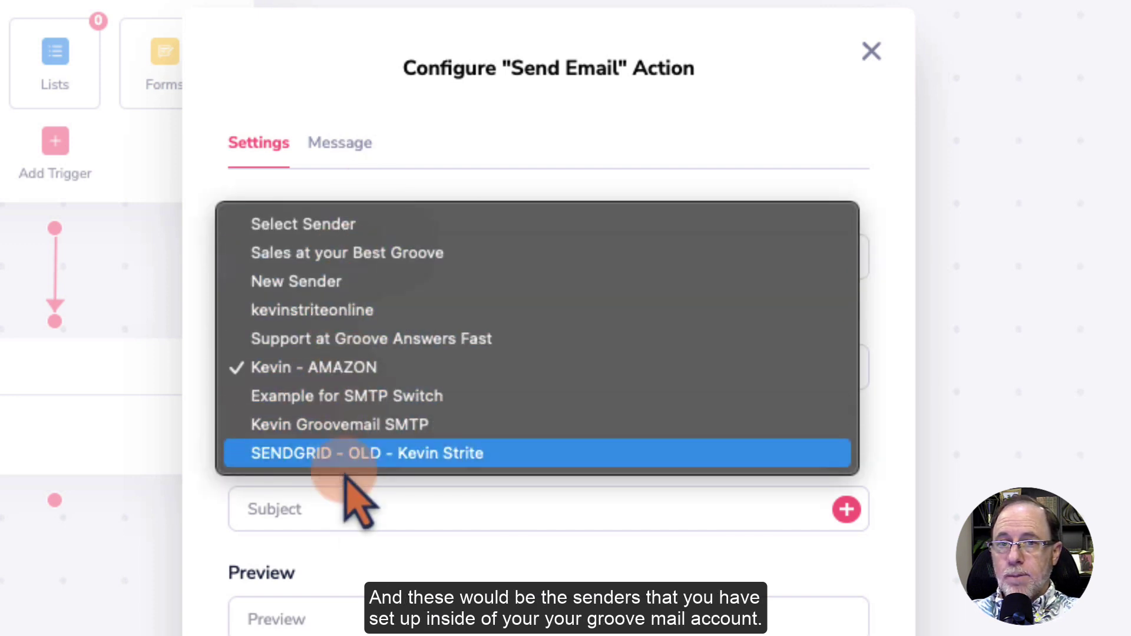
{"action": "left_click", "coordinate": [377, 366]}
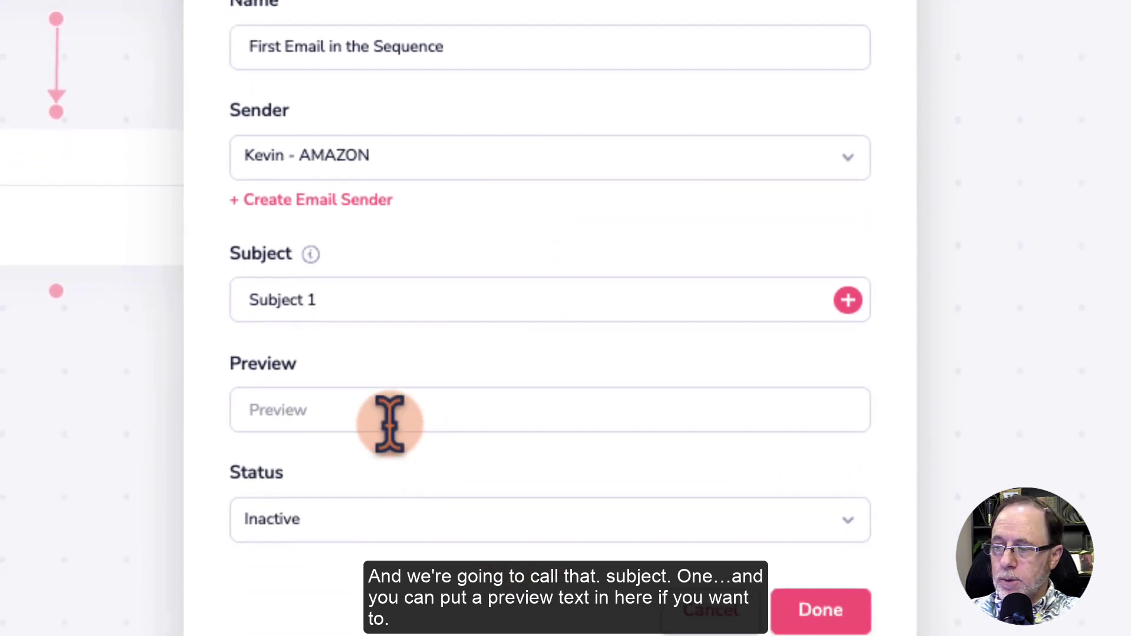
{"action": "left_click", "coordinate": [326, 624]}
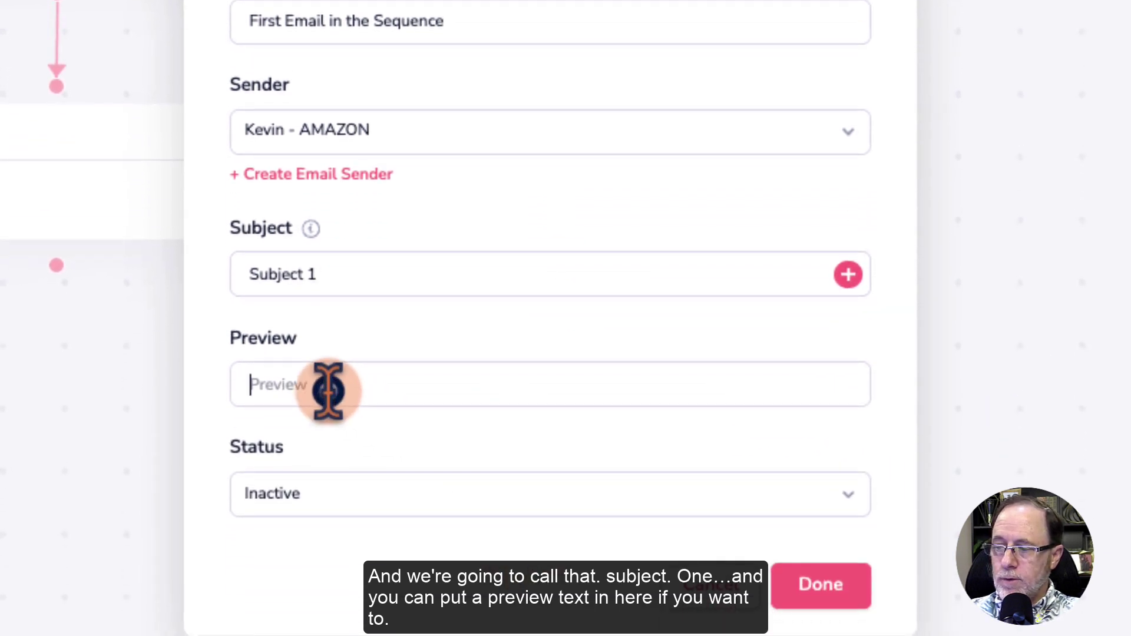
{"action": "left_click", "coordinate": [372, 497]}
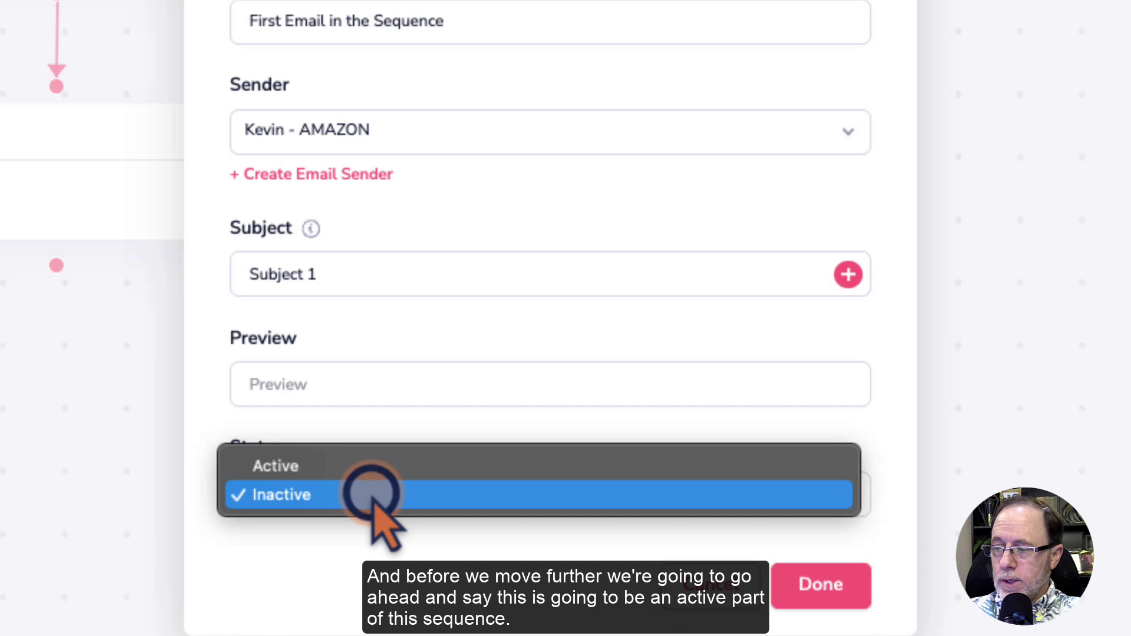
{"action": "left_click", "coordinate": [326, 463]}
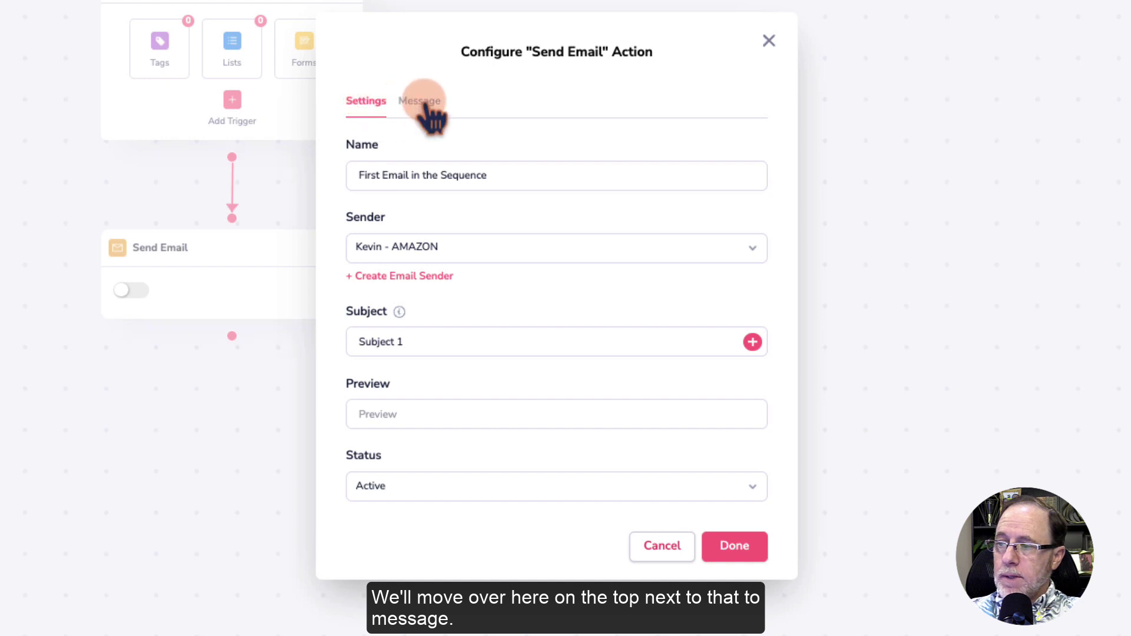
- Write the basic-editor body 'Dear {first_name},' / 'Here is email 1.' and save the email step
{"action": "left_click", "coordinate": [417, 103]}
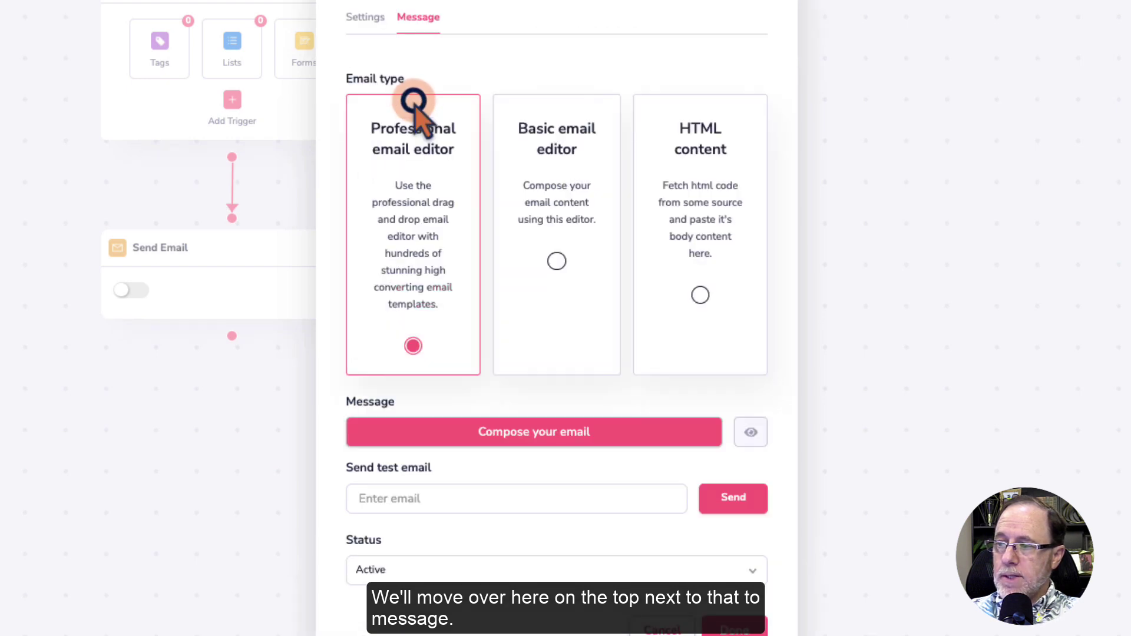
{"action": "left_click", "coordinate": [555, 260]}
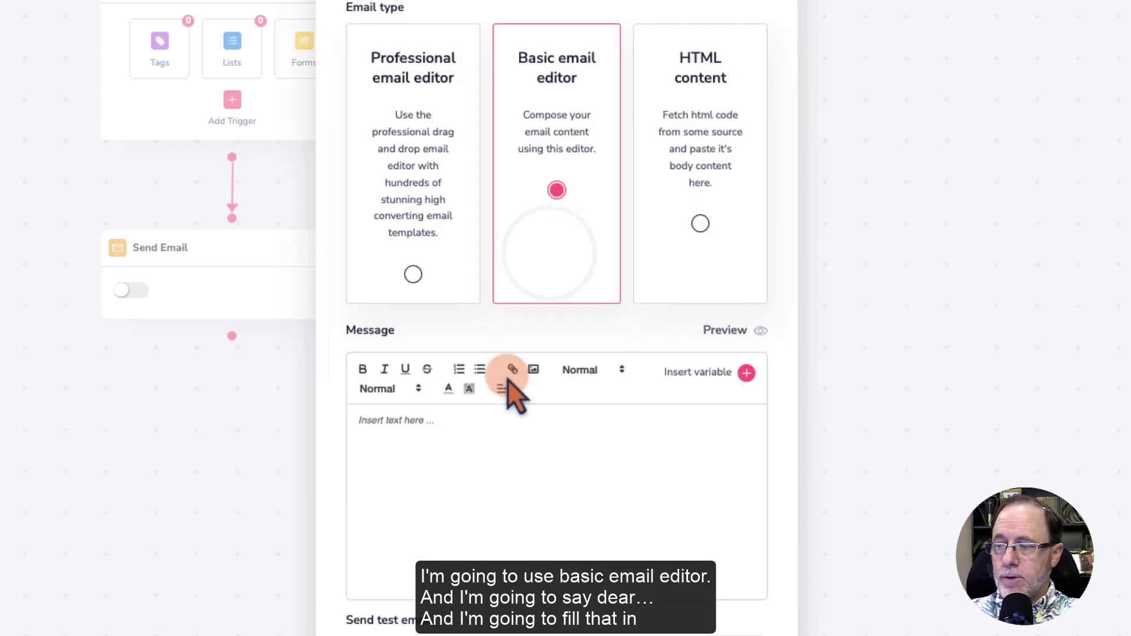
{"action": "left_click", "coordinate": [412, 424]}
{"action": "type", "text": "Dear {first_name}"}
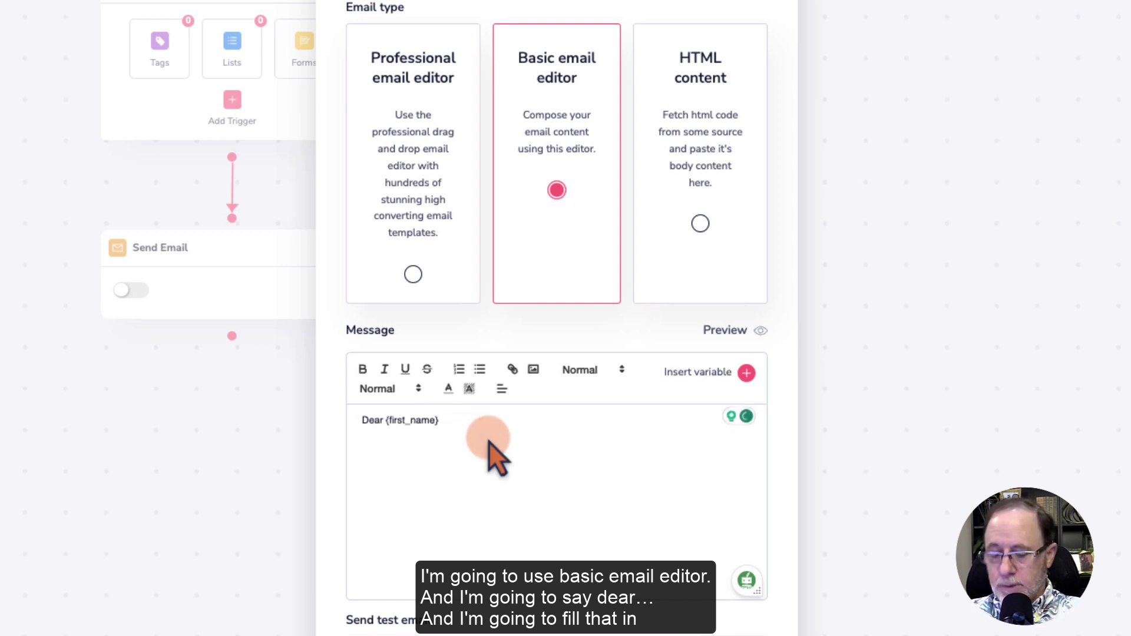
{"action": "type", "text": ","}
{"action": "key", "text": "Return"}
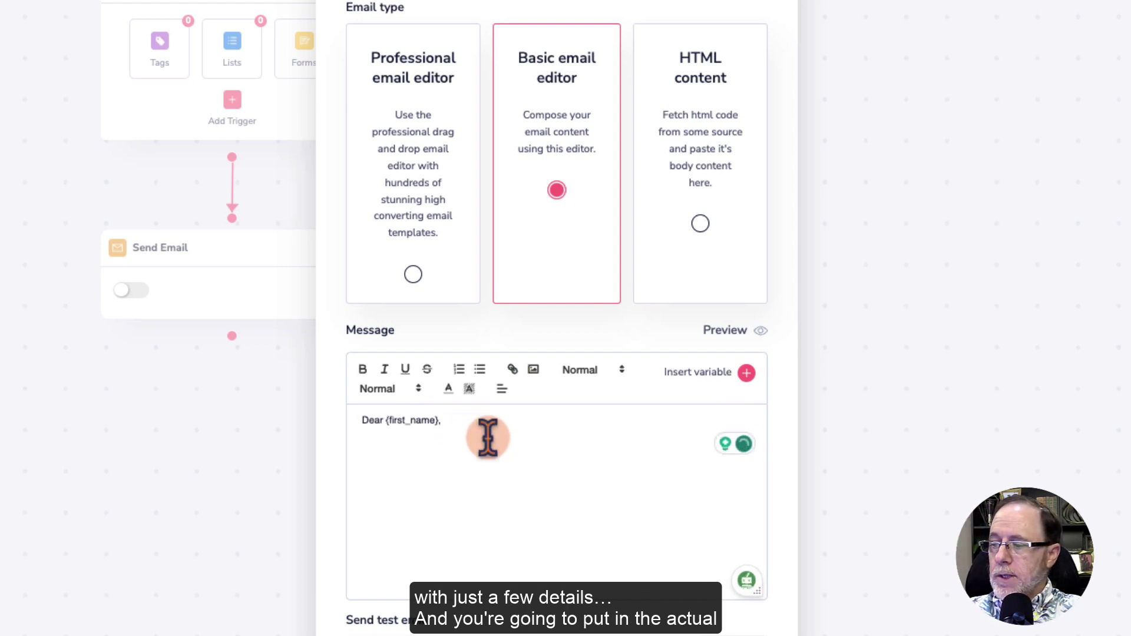
{"action": "type", "text": "Here is email 1."}
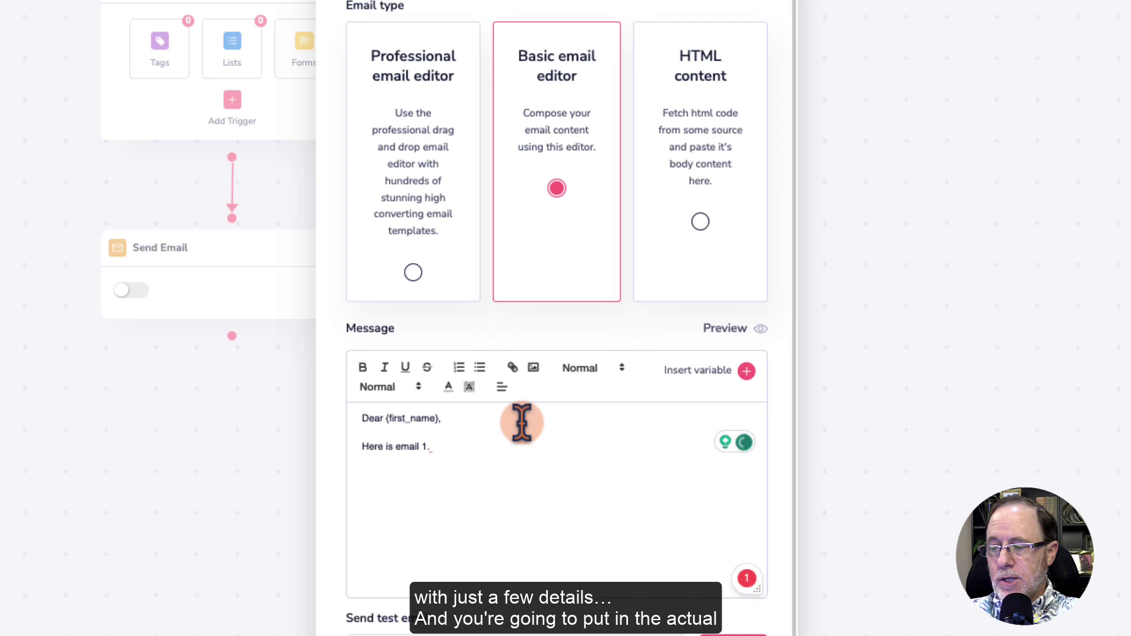
{"action": "scroll", "coordinate": [521, 445], "scroll_direction": "down", "scroll_amount": 1}
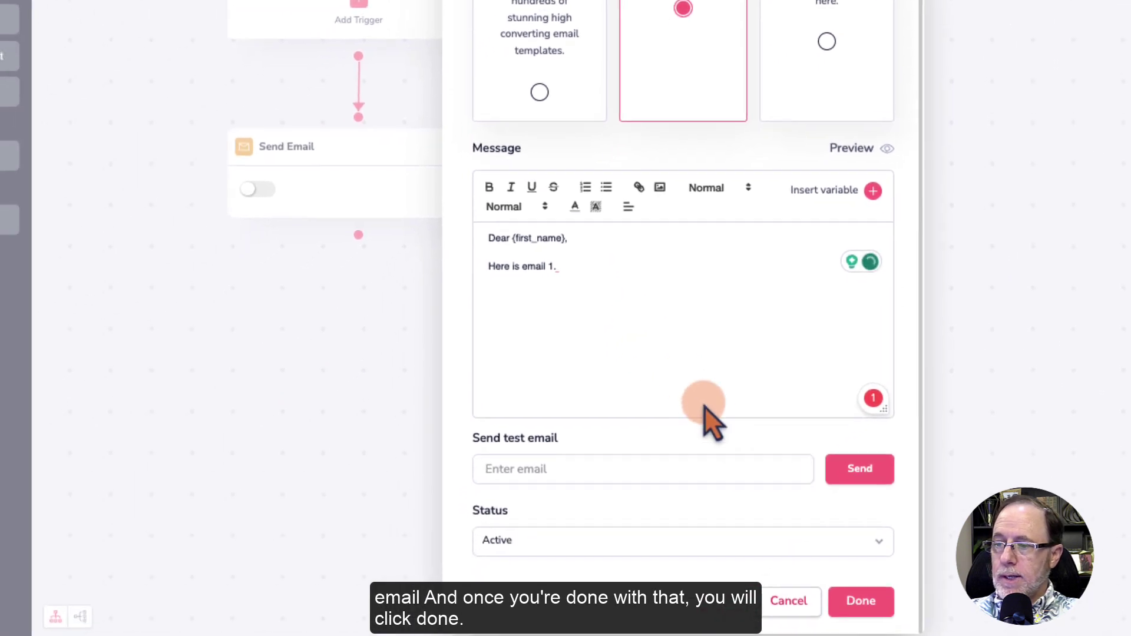
{"action": "left_click", "coordinate": [866, 599]}
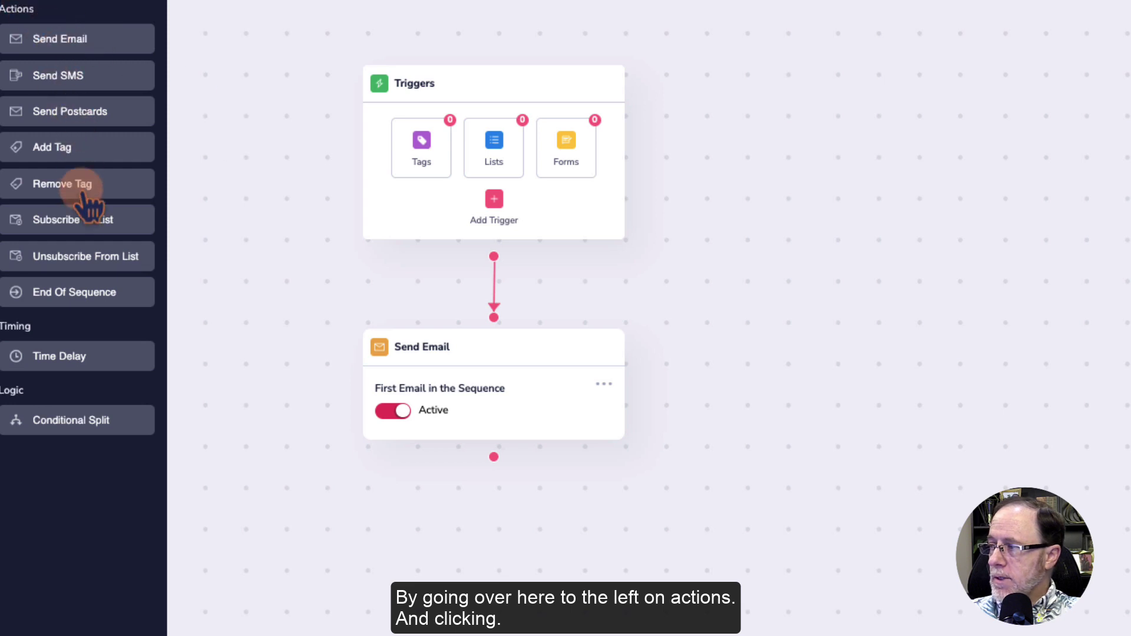
- Add a Time Delay after the first email, trying a 5-day, 6-hour wait before clearing the days
{"action": "left_click", "coordinate": [78, 359]}
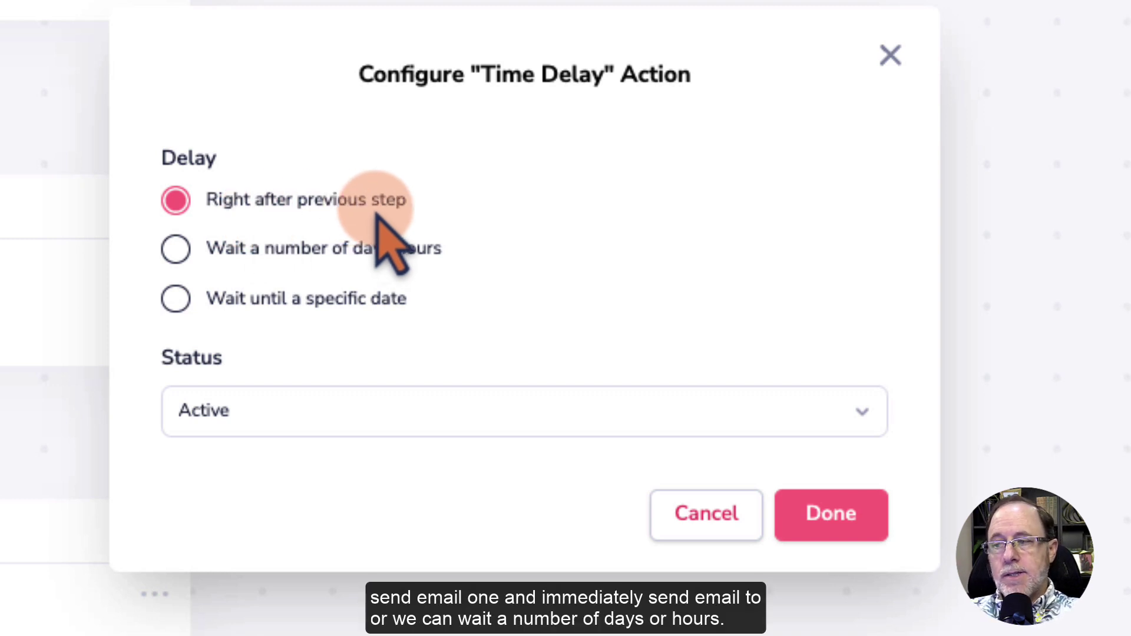
{"action": "left_click", "coordinate": [180, 251]}
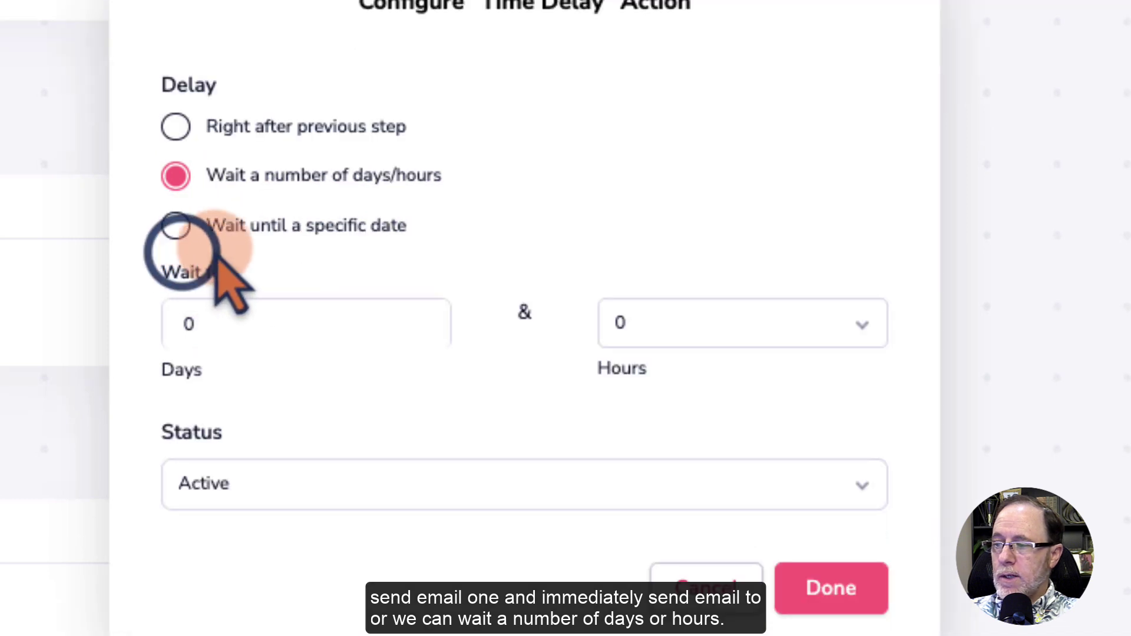
{"action": "left_click", "coordinate": [286, 326]}
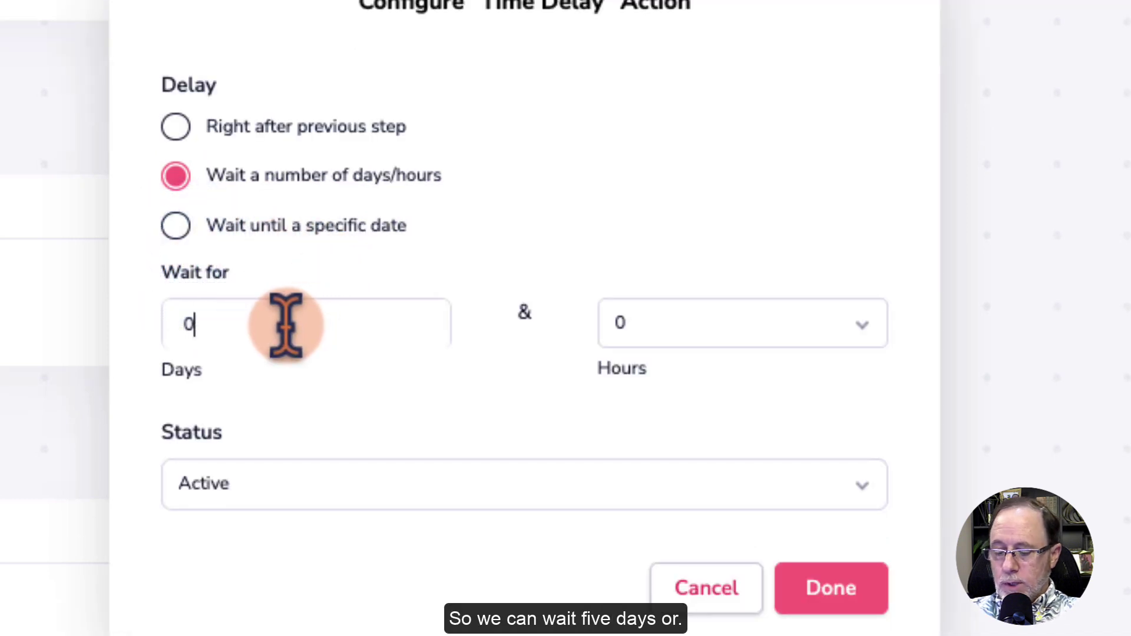
{"action": "type", "text": "5"}
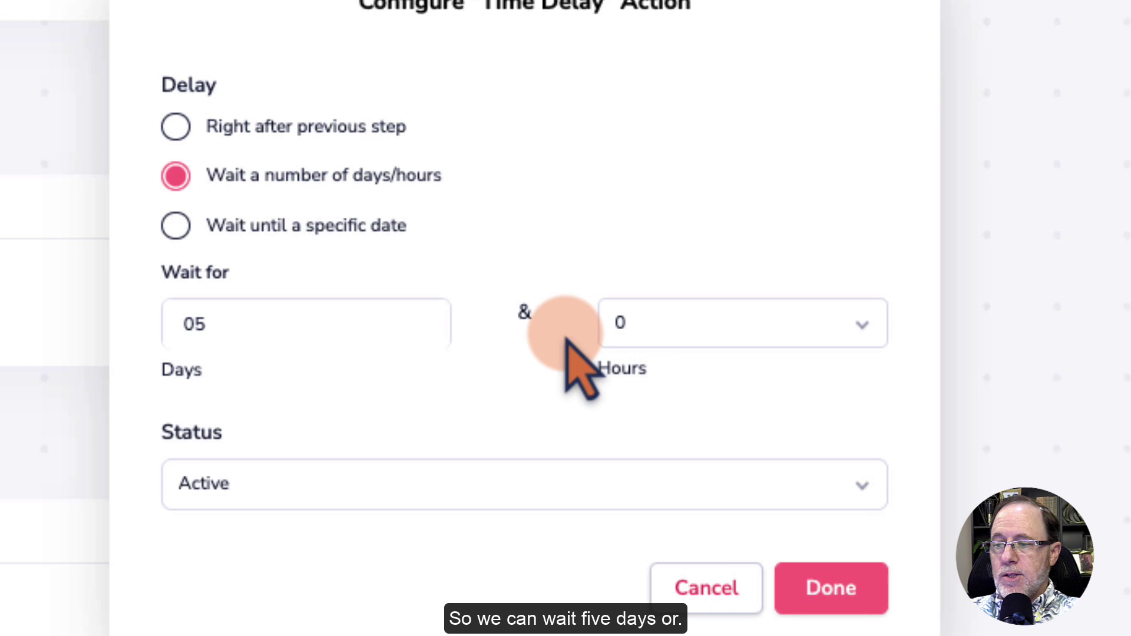
{"action": "left_click", "coordinate": [660, 349]}
{"action": "key", "text": "6"}
{"action": "left_click", "coordinate": [298, 324]}
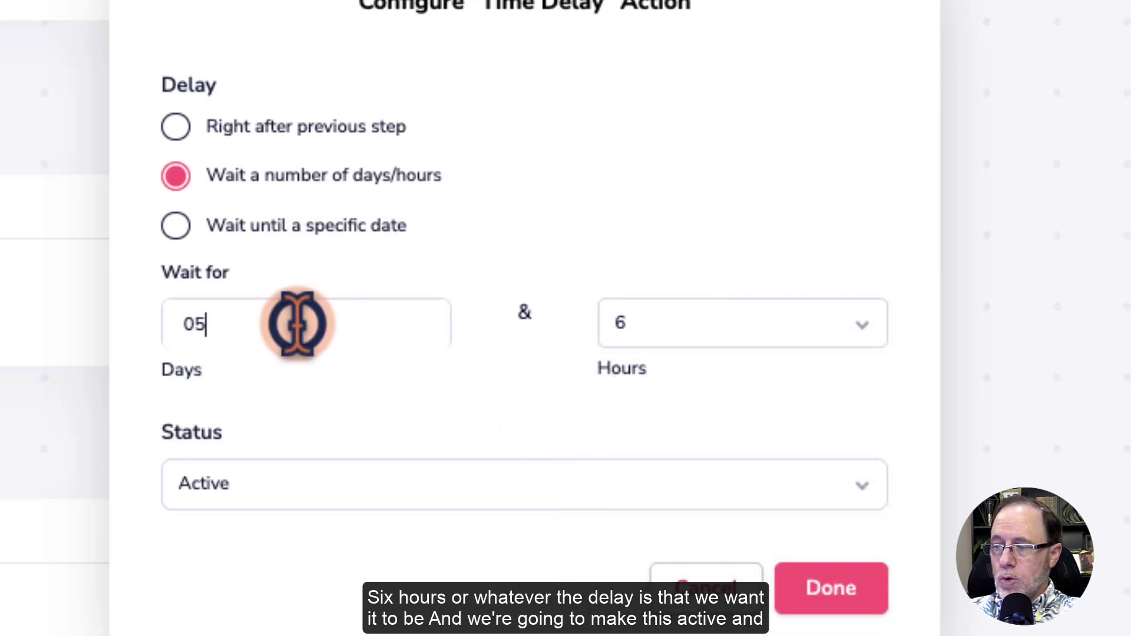
{"action": "key", "text": "BackSpace"}
{"action": "key", "text": "BackSpace"}
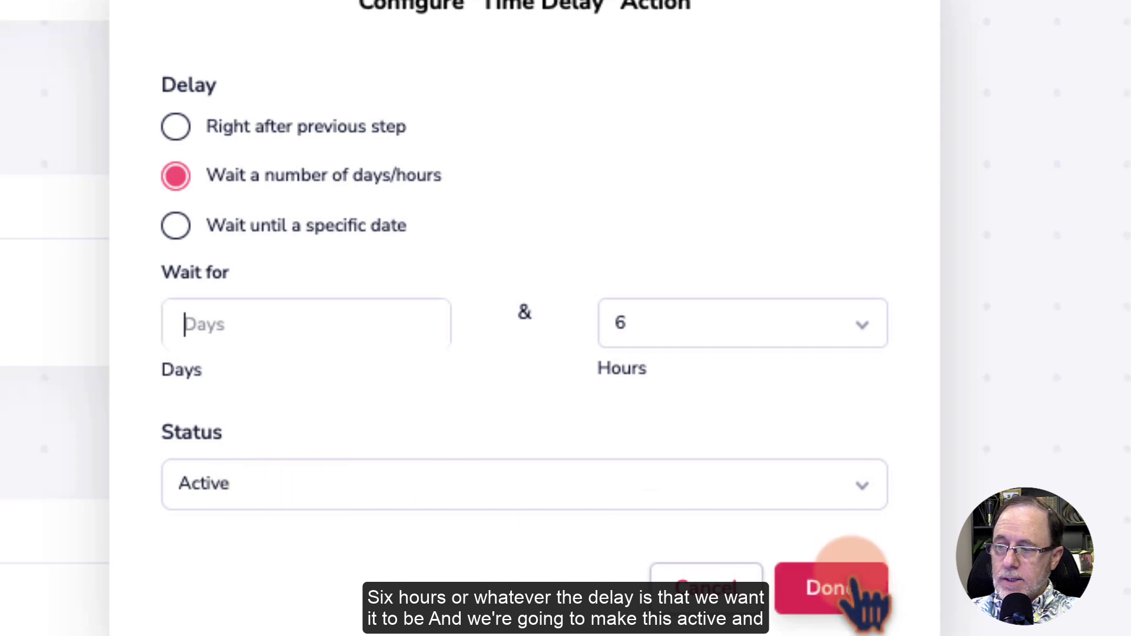
- Switch the delay to wait until September 24 at 10:19 and save it
{"action": "left_click", "coordinate": [182, 227]}
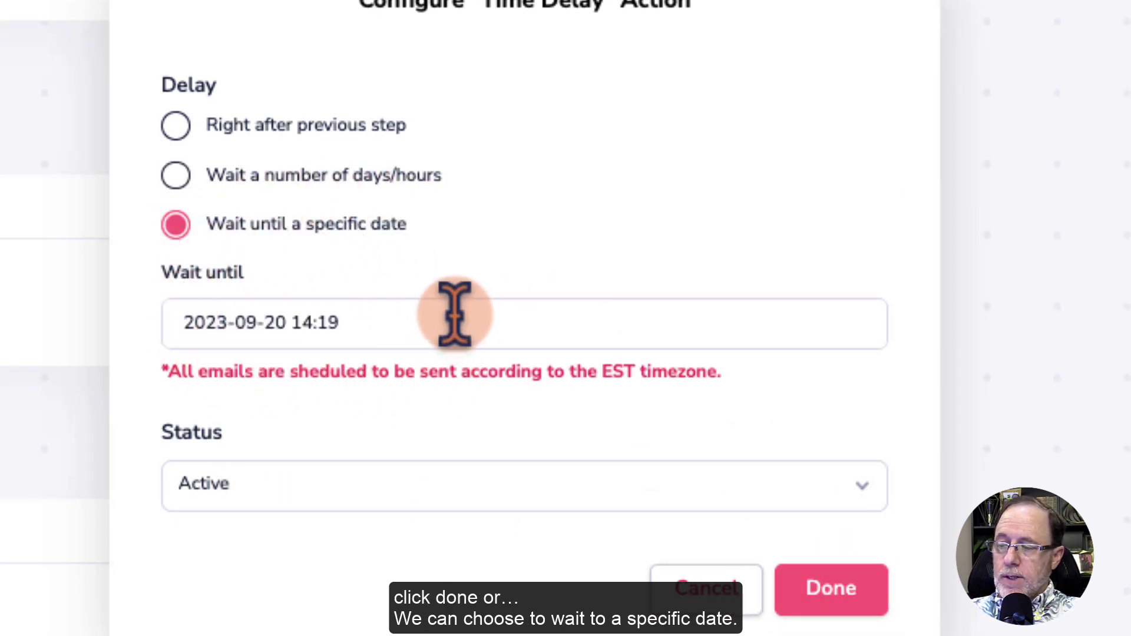
{"action": "left_click", "coordinate": [438, 326]}
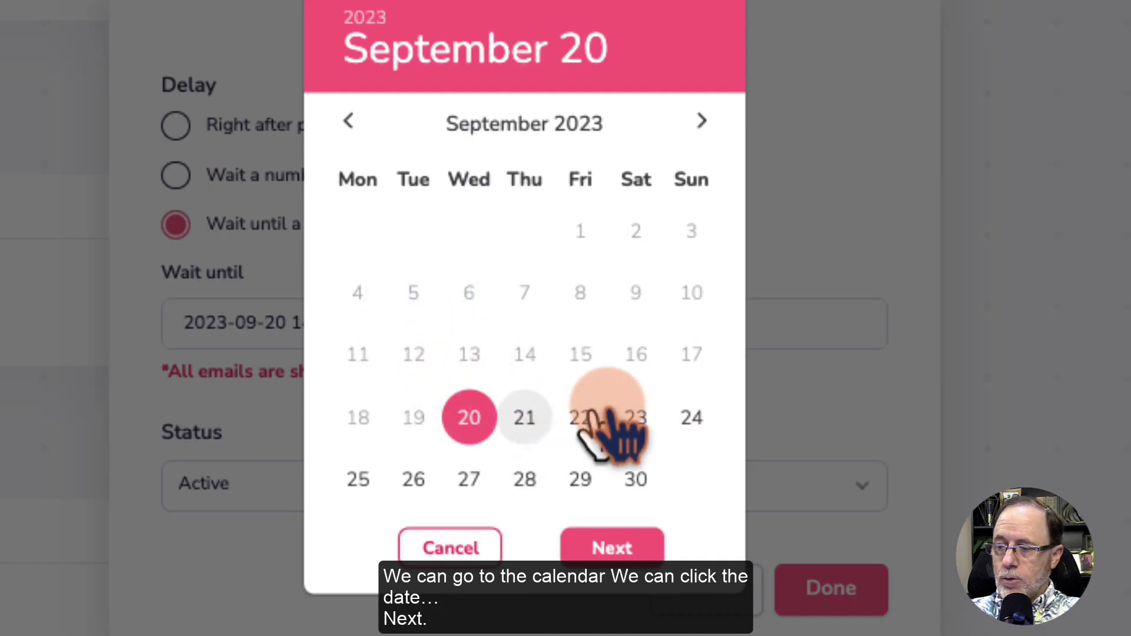
{"action": "left_click", "coordinate": [695, 416]}
{"action": "scroll", "coordinate": [412, 247], "scroll_direction": "up", "scroll_amount": 2}
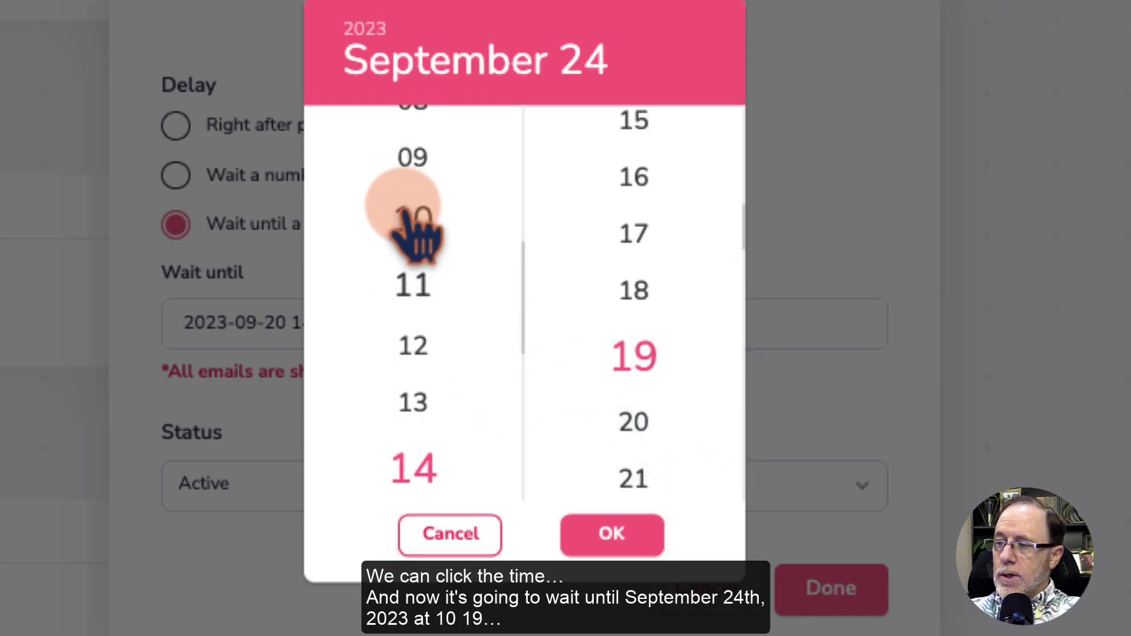
{"action": "left_click", "coordinate": [412, 222]}
{"action": "left_click", "coordinate": [611, 533]}
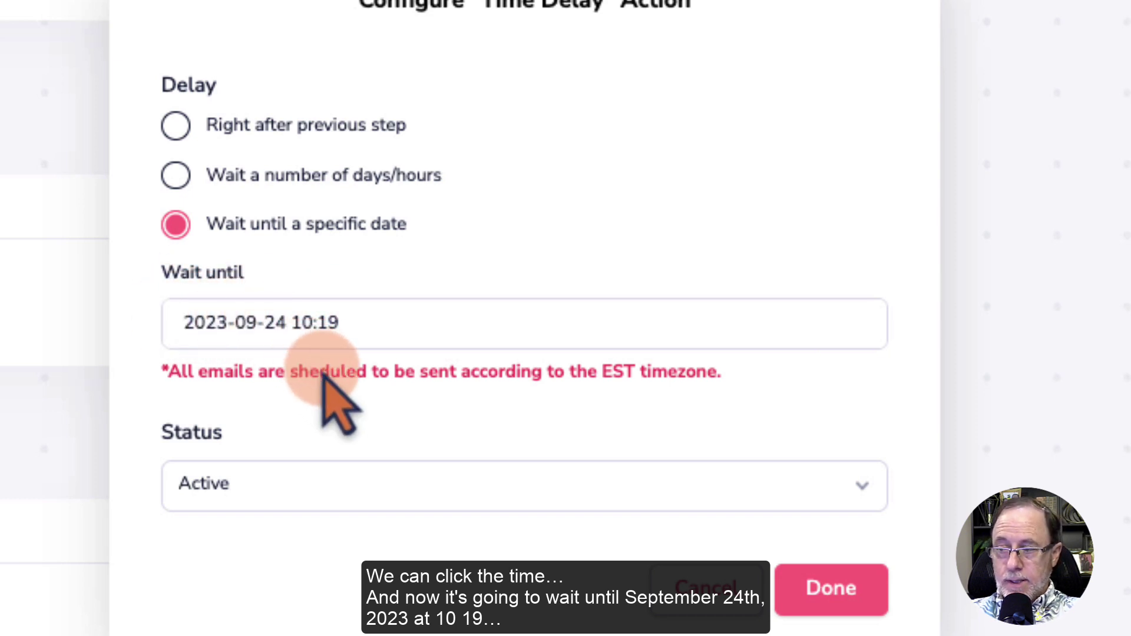
{"action": "left_click", "coordinate": [833, 603]}
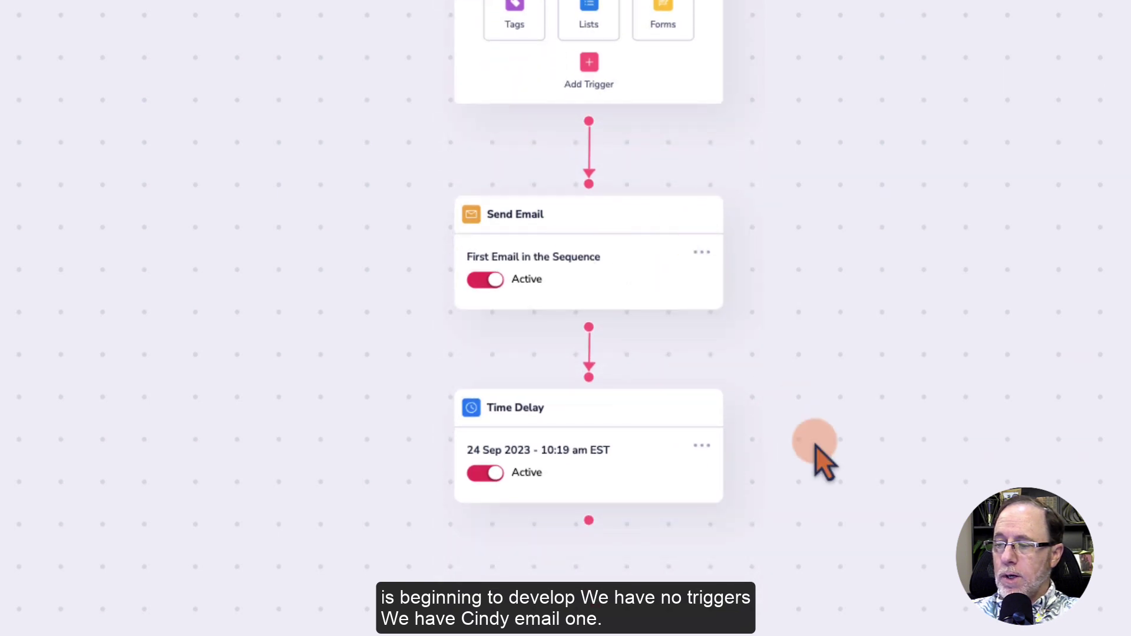
- Drag a new Send Email step below the Time Delay for Email 2
{"action": "scroll", "coordinate": [815, 454], "scroll_direction": "down", "scroll_amount": 3}
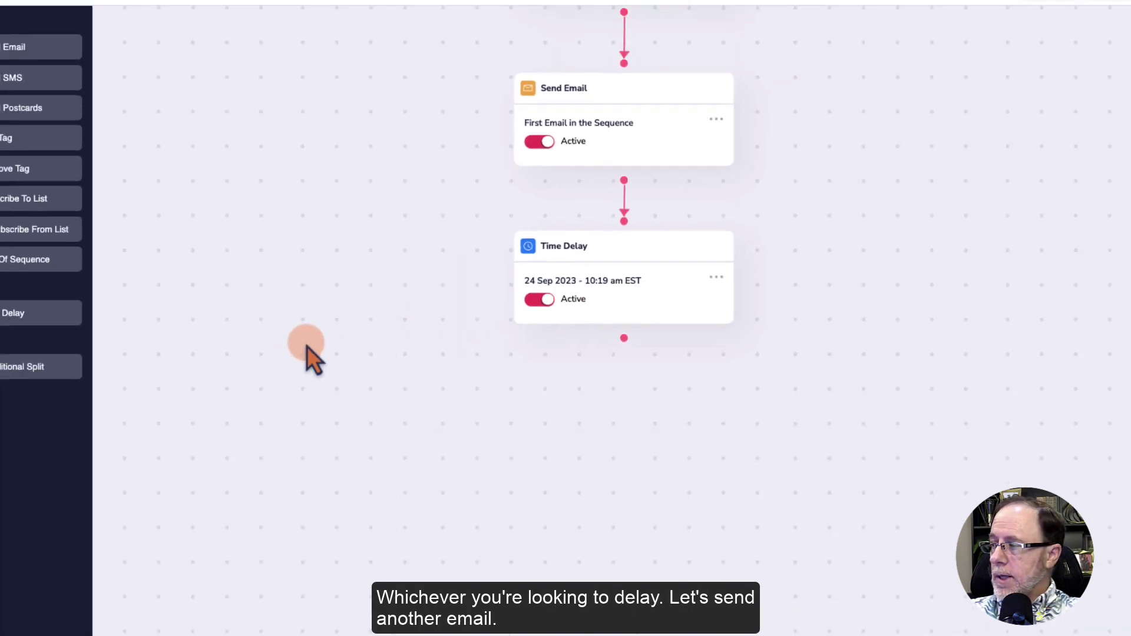
{"action": "left_click_drag", "start_coordinate": [65, 67], "coordinate": [230, 174]}
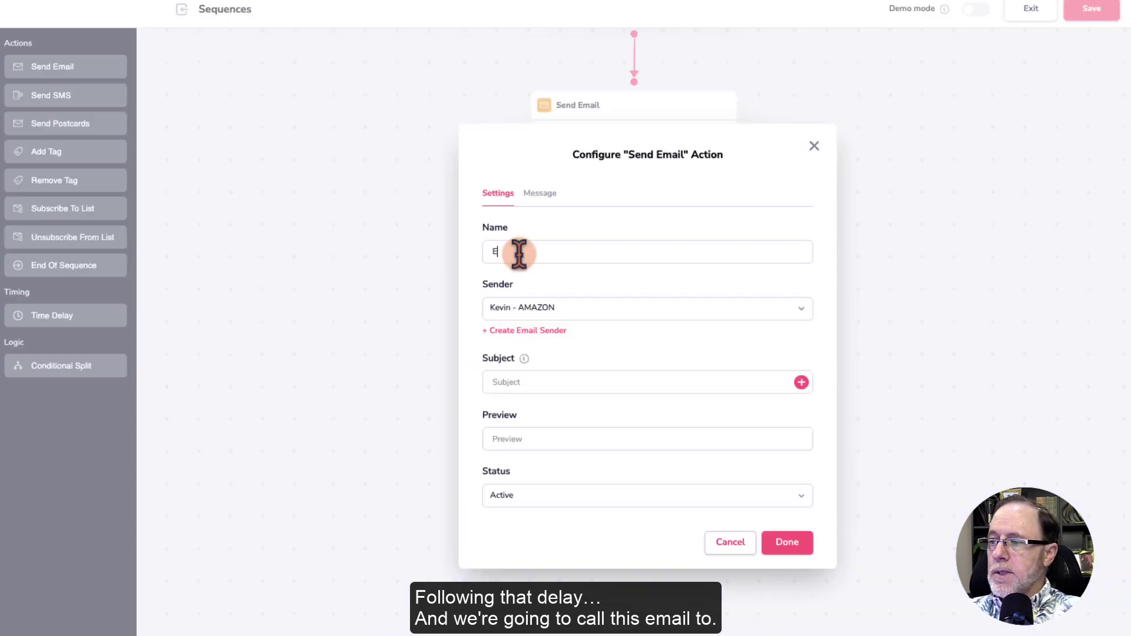
{"action": "type", "text": "`"}
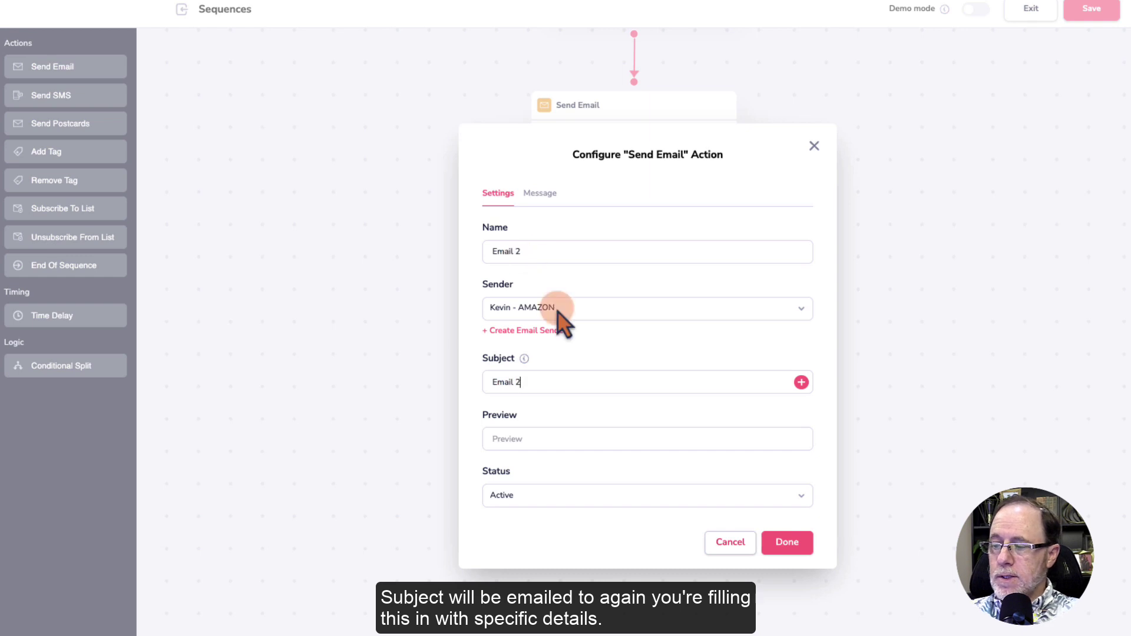
- Give Email 2 a basic-editor body reading 'Content for email 2' and save it
{"action": "left_click", "coordinate": [541, 194]}
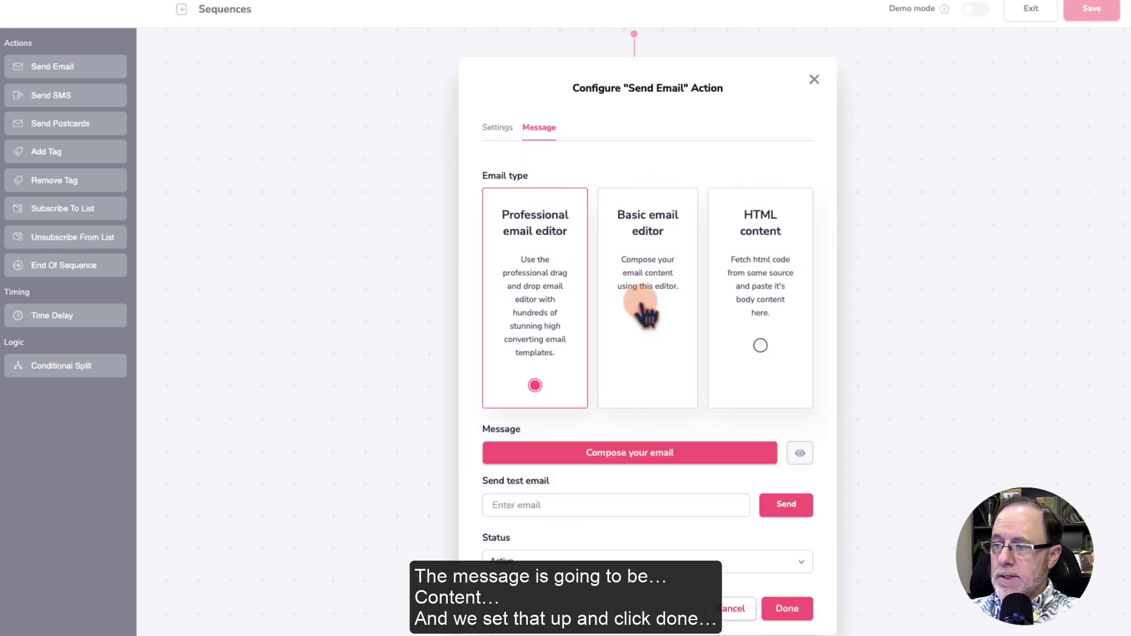
{"action": "left_click", "coordinate": [639, 298]}
{"action": "scroll", "coordinate": [616, 412], "scroll_direction": "down", "scroll_amount": 2}
{"action": "left_click", "coordinate": [533, 410]}
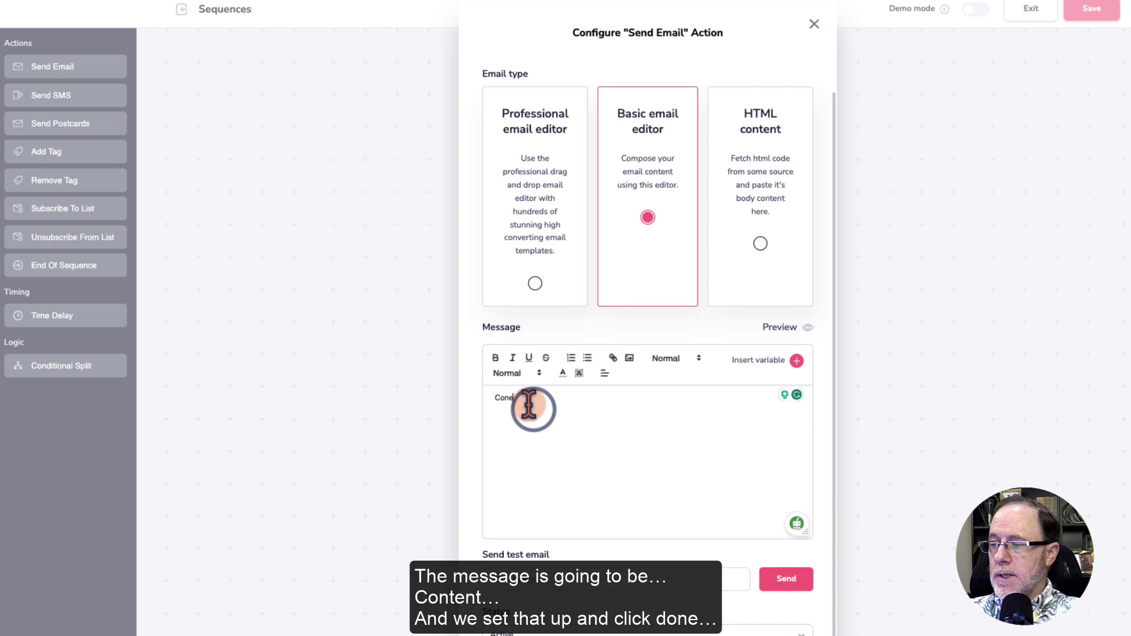
{"action": "type", "text": "Content for email 2"}
{"action": "scroll", "coordinate": [536, 415], "scroll_direction": "down", "scroll_amount": 1}
{"action": "left_click", "coordinate": [779, 628]}
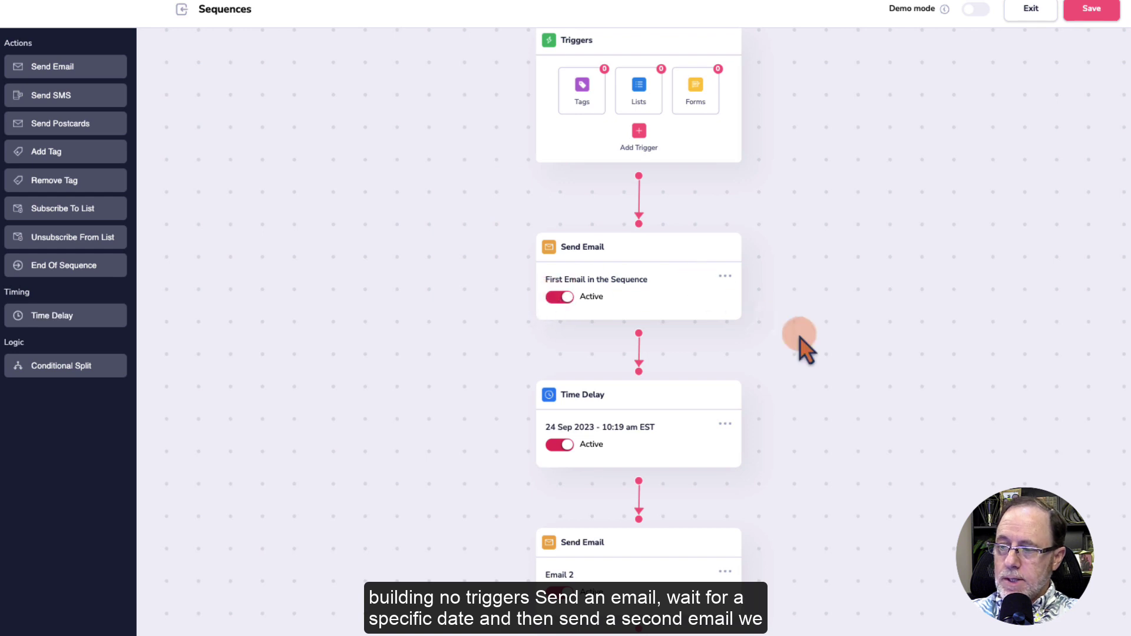
{"action": "scroll", "coordinate": [840, 365], "scroll_direction": "down", "scroll_amount": 3}
{"action": "scroll", "coordinate": [806, 391], "scroll_direction": "down", "scroll_amount": 5}
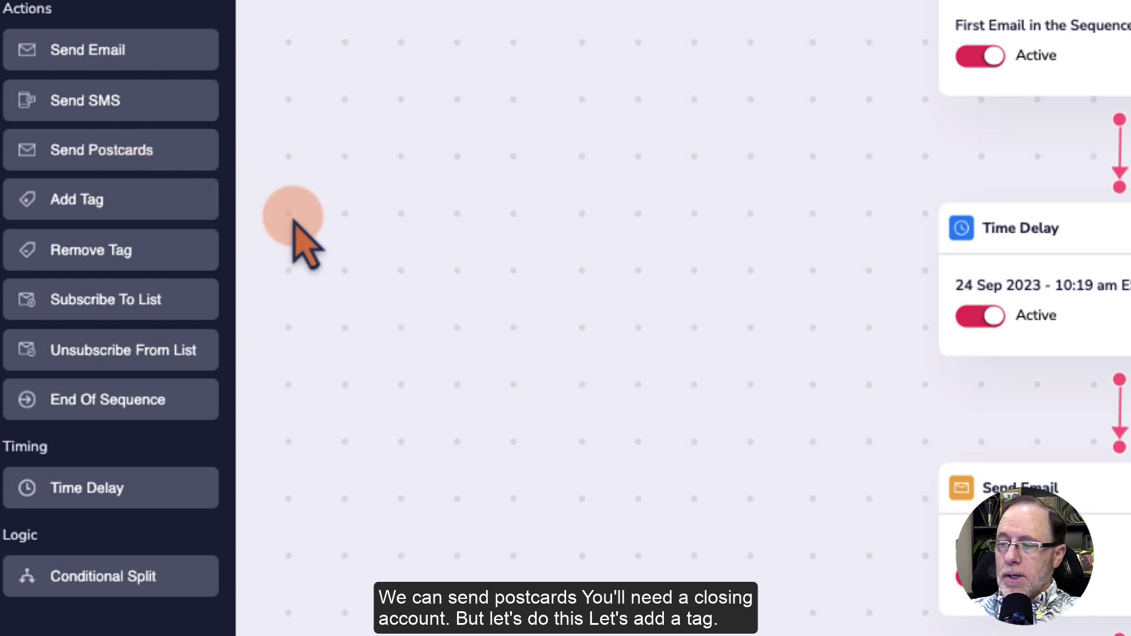
- Add an Add Tag step applying 'Test Add After Date' from the Test category
{"action": "left_click", "coordinate": [115, 203]}
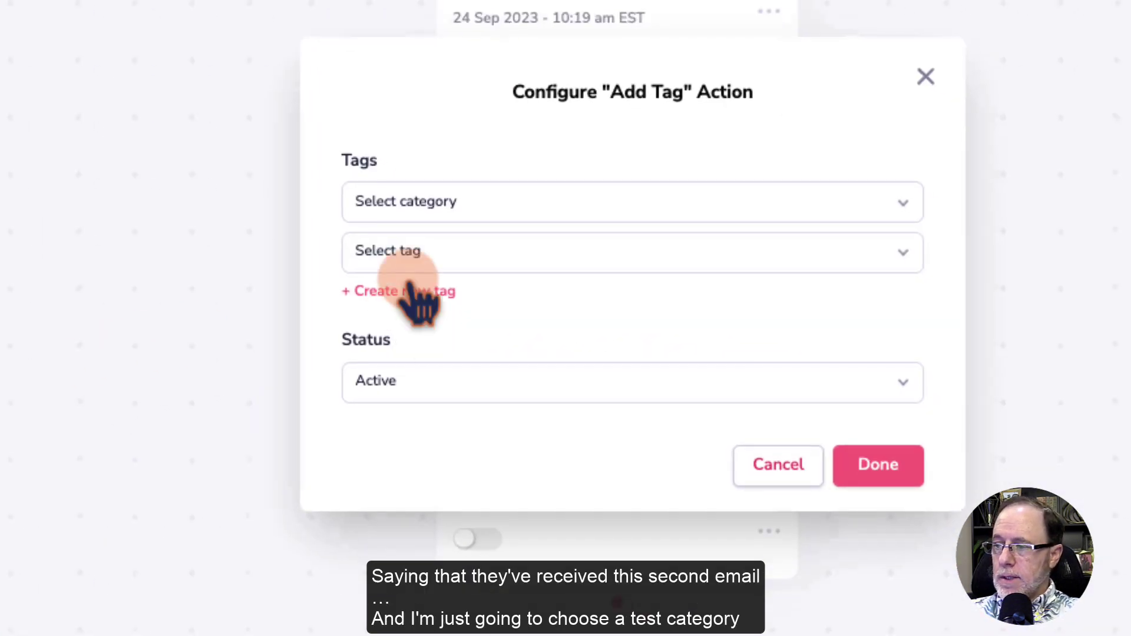
{"action": "left_click", "coordinate": [439, 203]}
{"action": "left_click", "coordinate": [406, 307]}
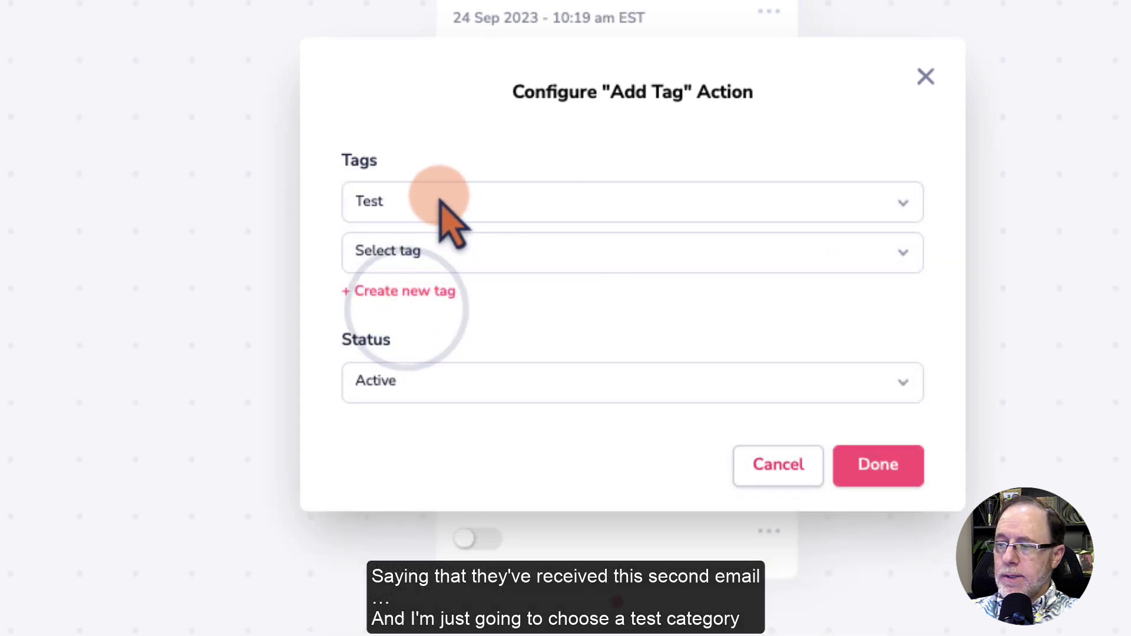
{"action": "left_click", "coordinate": [434, 252]}
{"action": "left_click", "coordinate": [454, 307]}
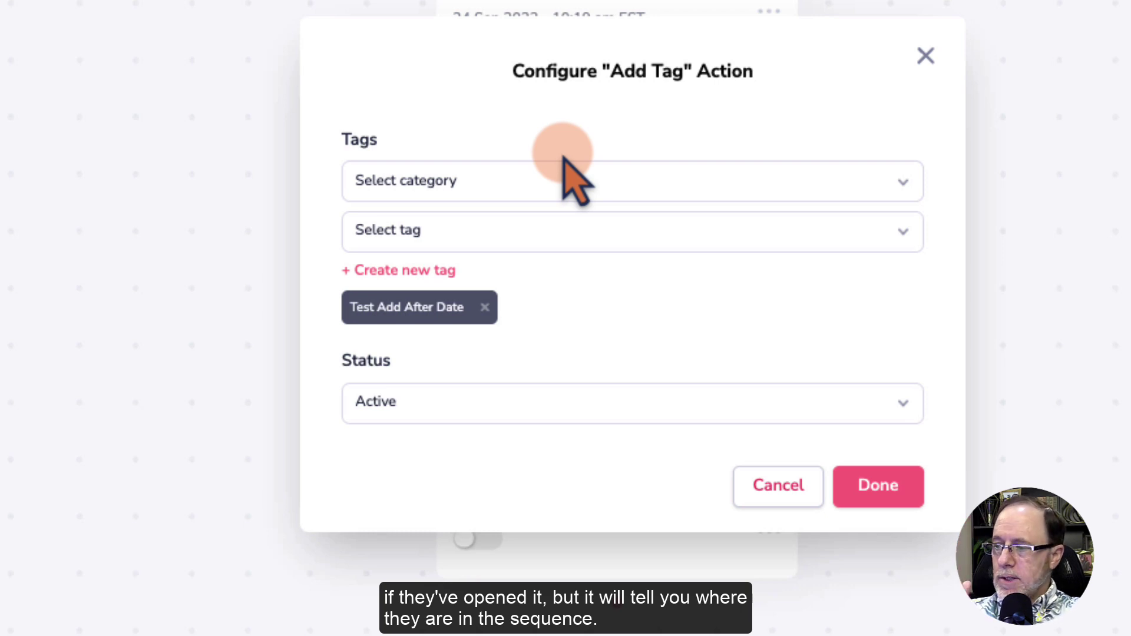
{"action": "left_click", "coordinate": [906, 496]}
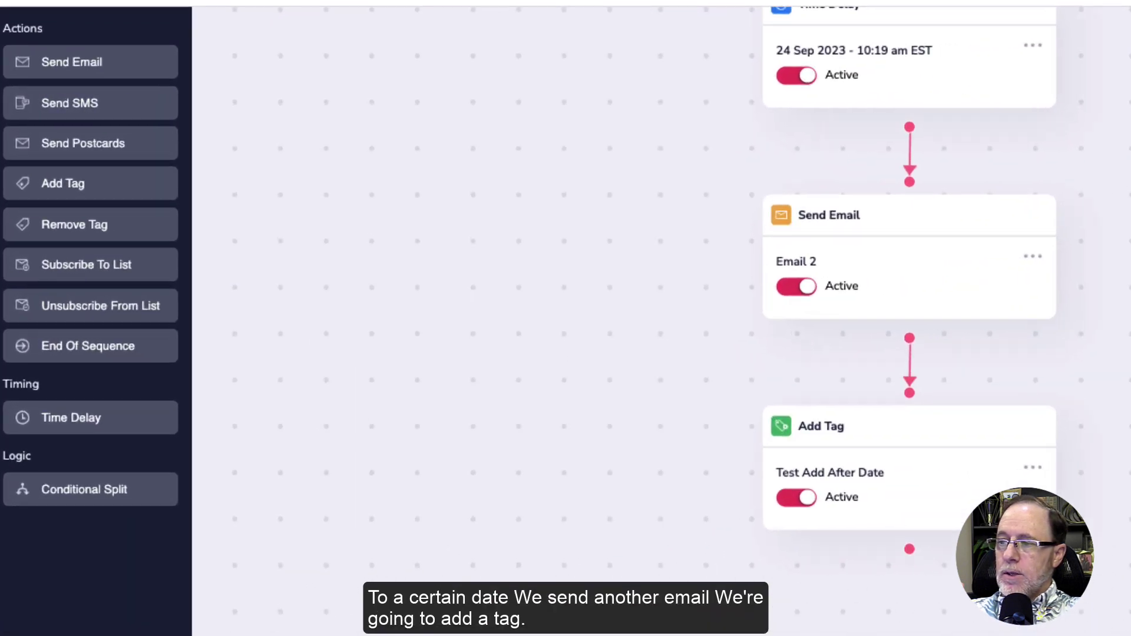
- Scroll the sequence canvas to bring the Add Tag step into view
{"action": "scroll", "coordinate": [993, 292], "scroll_direction": "down", "scroll_amount": 3}
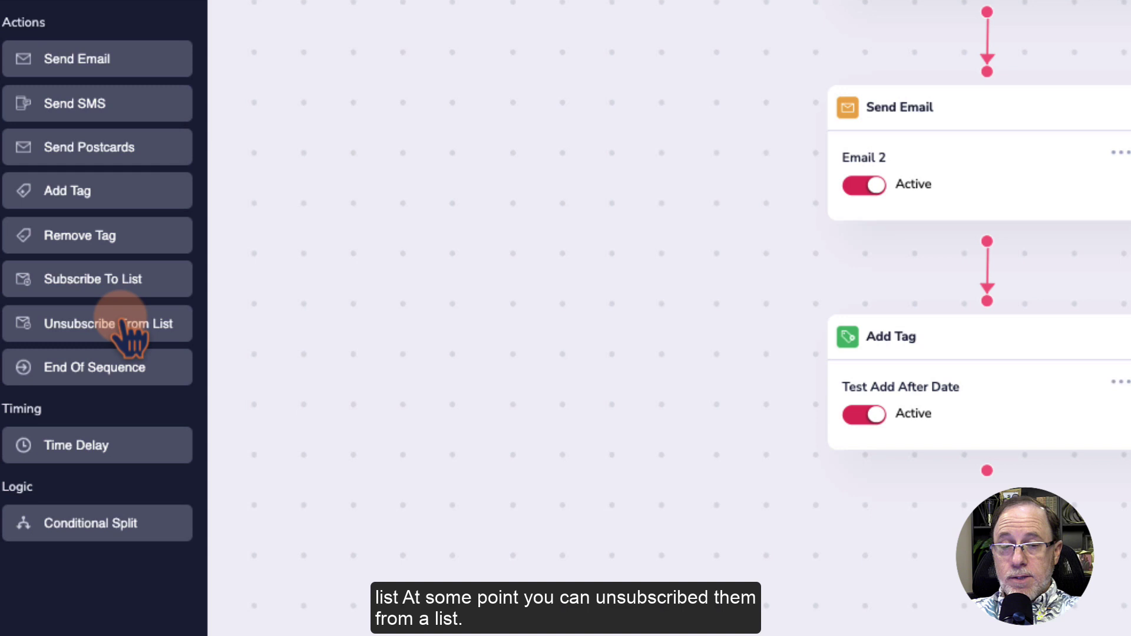
{"action": "scroll", "coordinate": [557, 338], "scroll_direction": "up", "scroll_amount": 5}
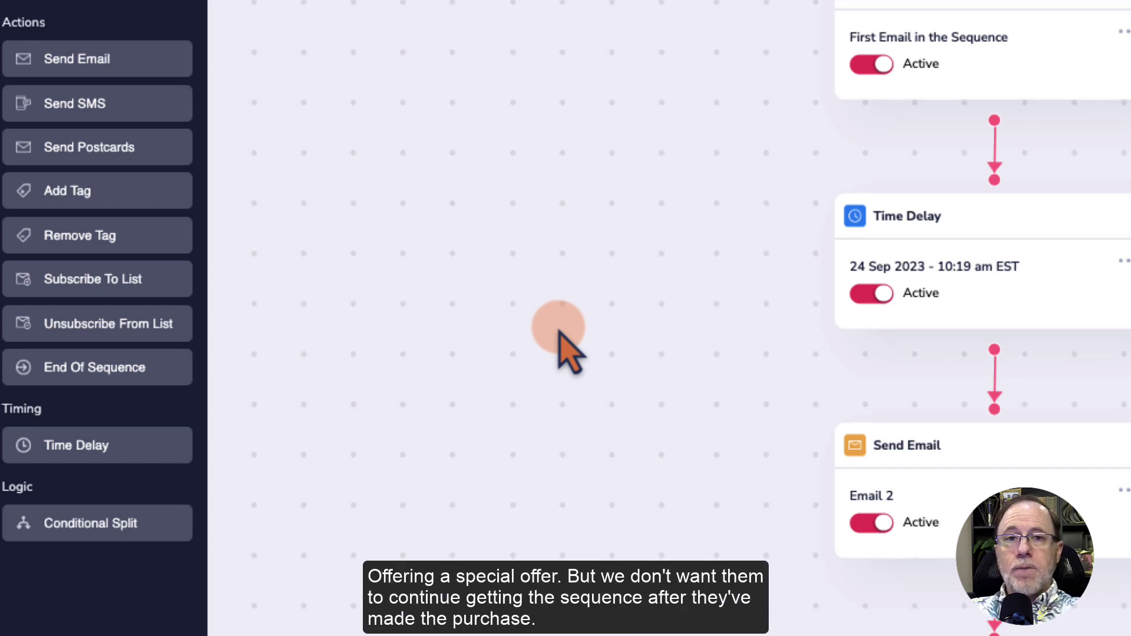
{"action": "scroll", "coordinate": [560, 333], "scroll_direction": "down", "scroll_amount": 6}
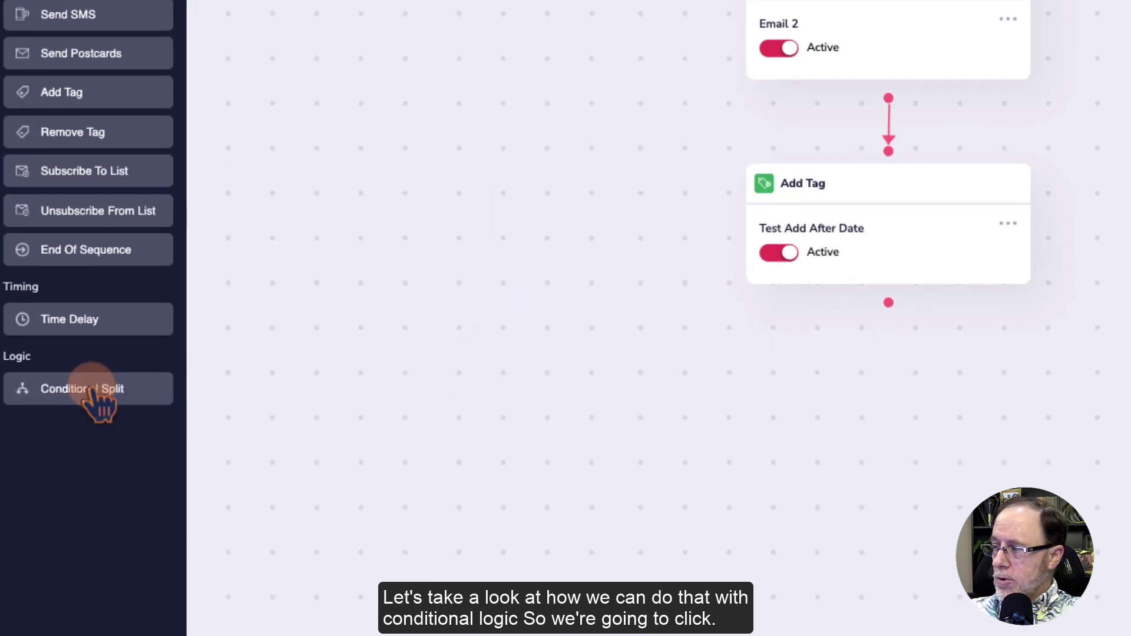
- Add a 'Has tag' Conditional Split on Bonus Support Hours from the YBG Products Purchased category
{"action": "left_click", "coordinate": [88, 390]}
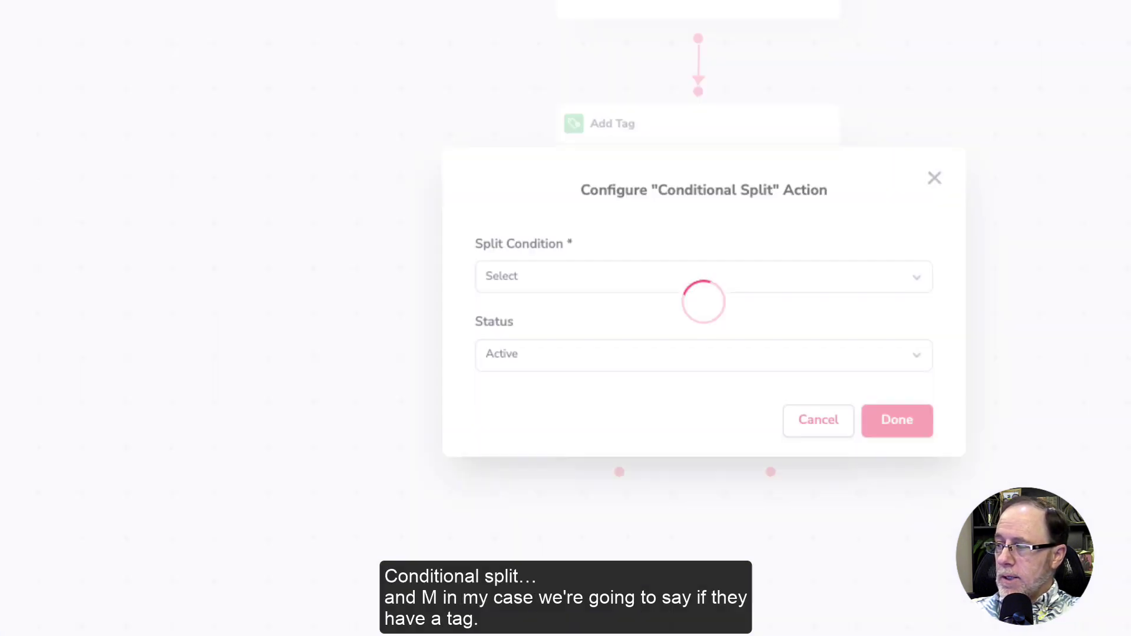
{"action": "left_click", "coordinate": [459, 250]}
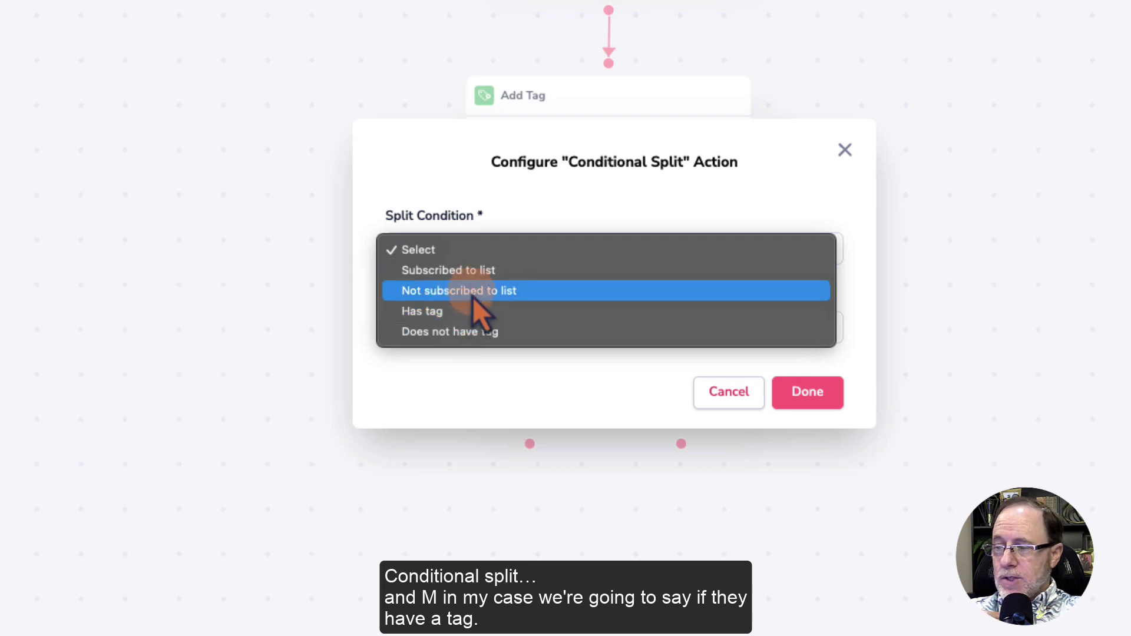
{"action": "left_click", "coordinate": [448, 317]}
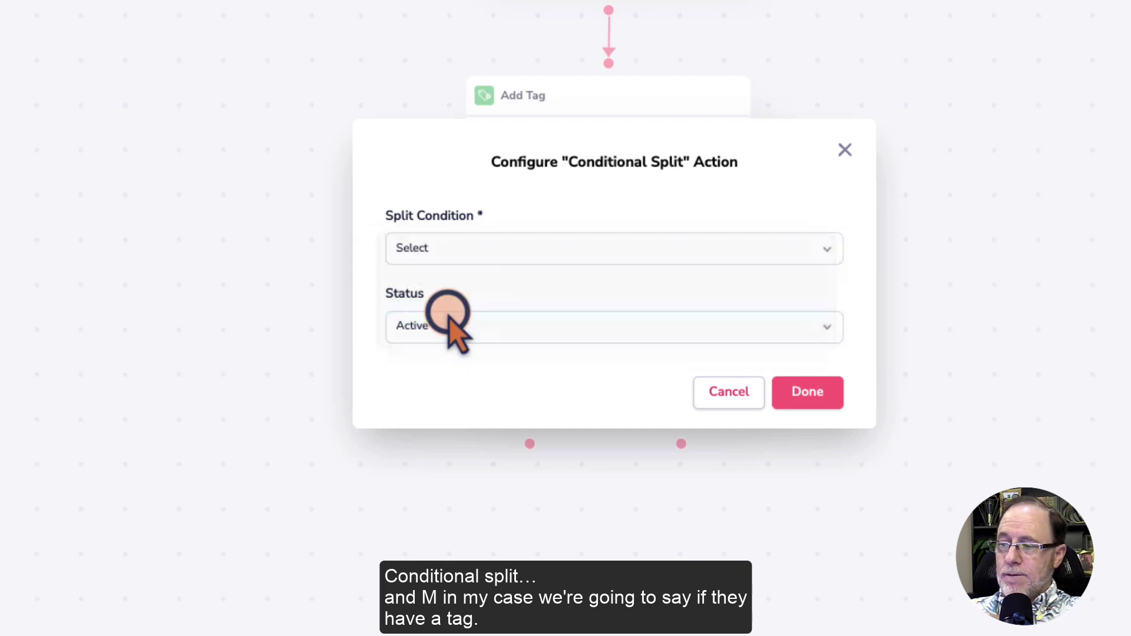
{"action": "left_click", "coordinate": [504, 251]}
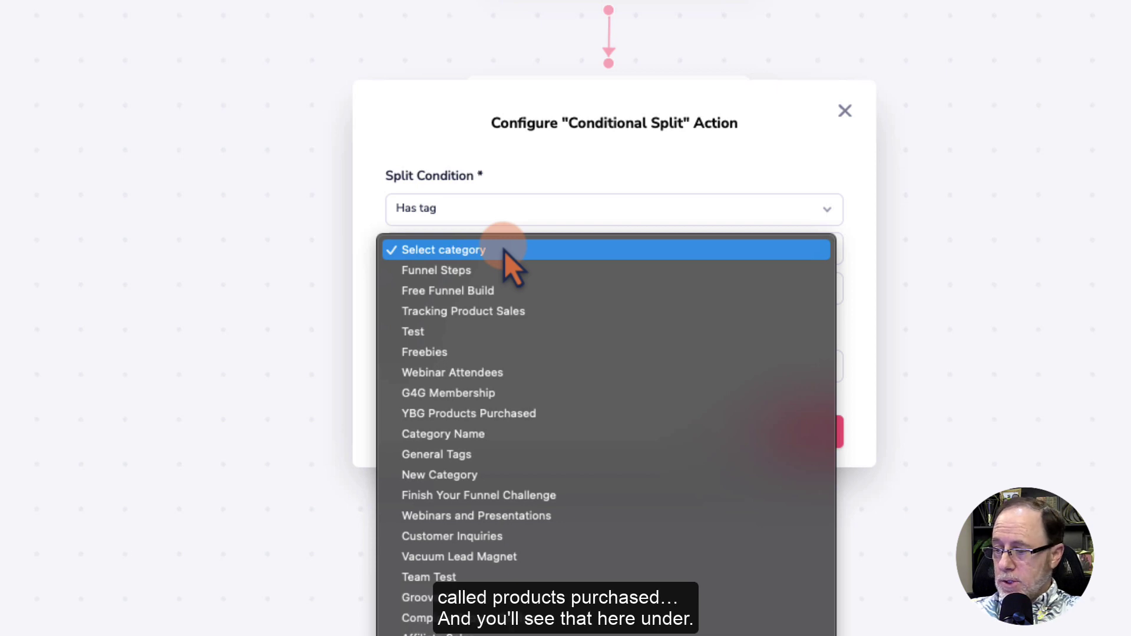
{"action": "scroll", "coordinate": [521, 457], "scroll_direction": "down", "scroll_amount": 3}
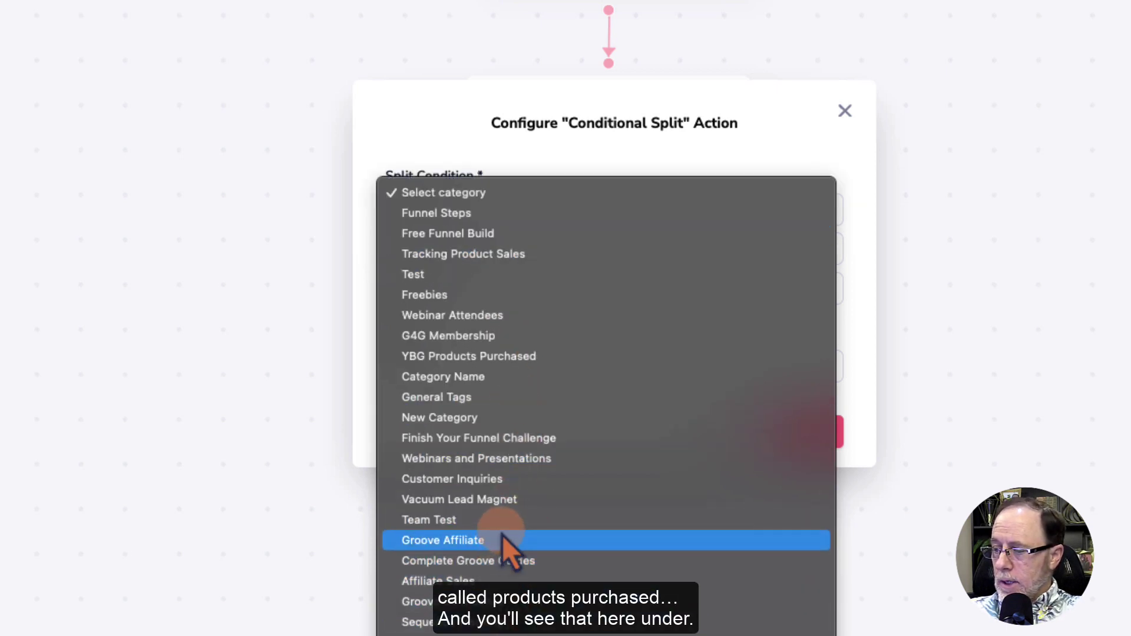
{"action": "left_click", "coordinate": [458, 358]}
{"action": "left_click", "coordinate": [477, 292]}
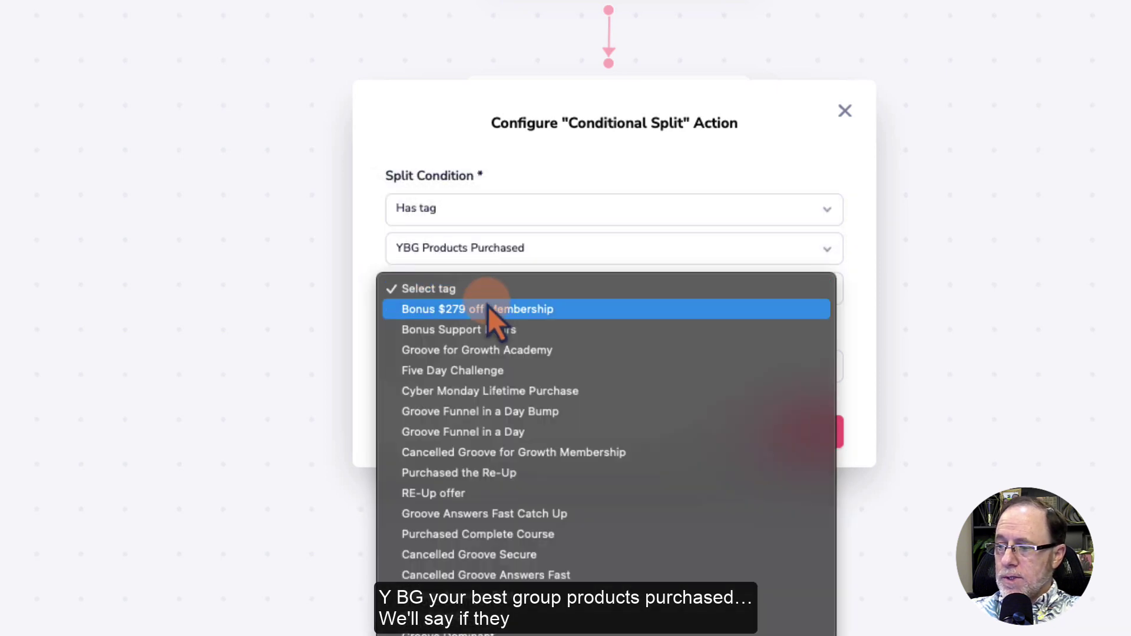
{"action": "left_click", "coordinate": [474, 334]}
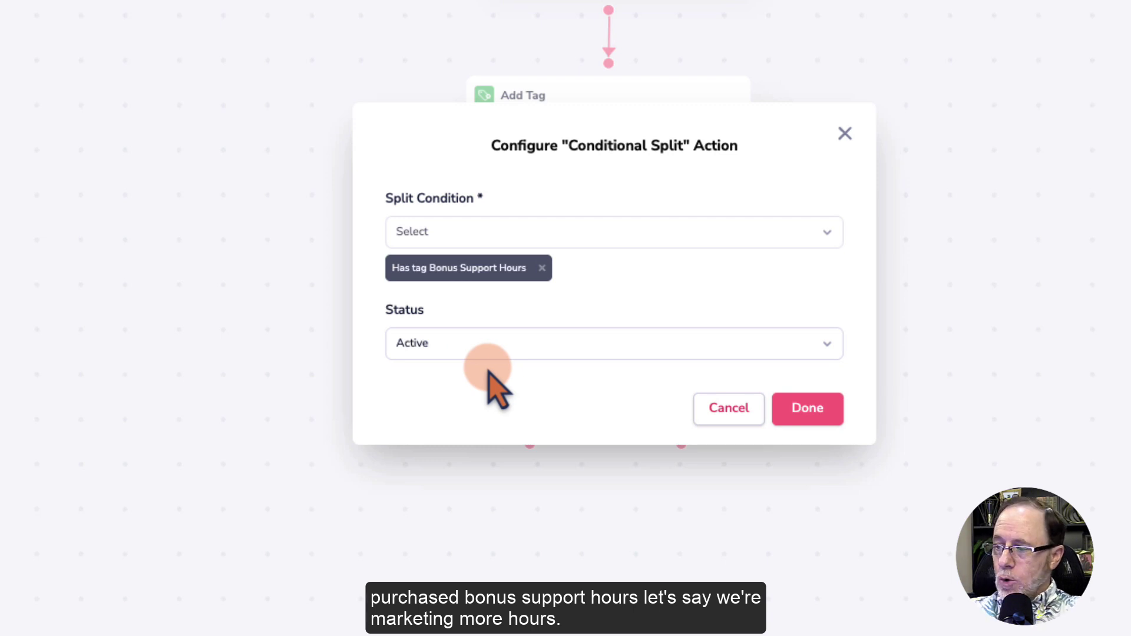
{"action": "left_click", "coordinate": [822, 411]}
{"action": "scroll", "coordinate": [823, 412], "scroll_direction": "down", "scroll_amount": 5}
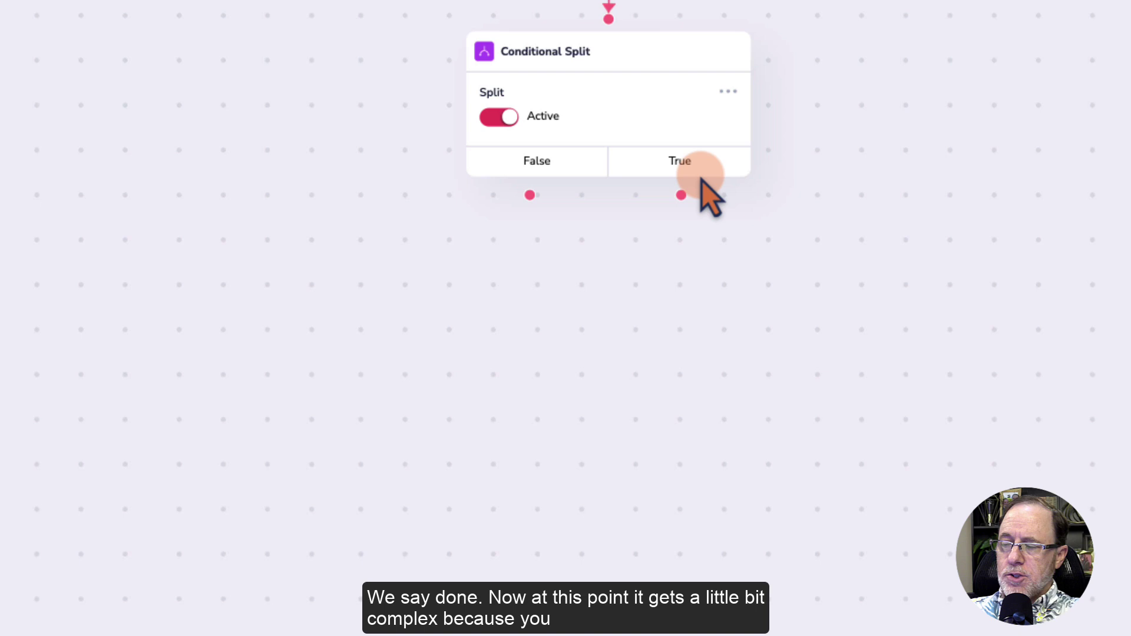
{"action": "left_click", "coordinate": [728, 92]}
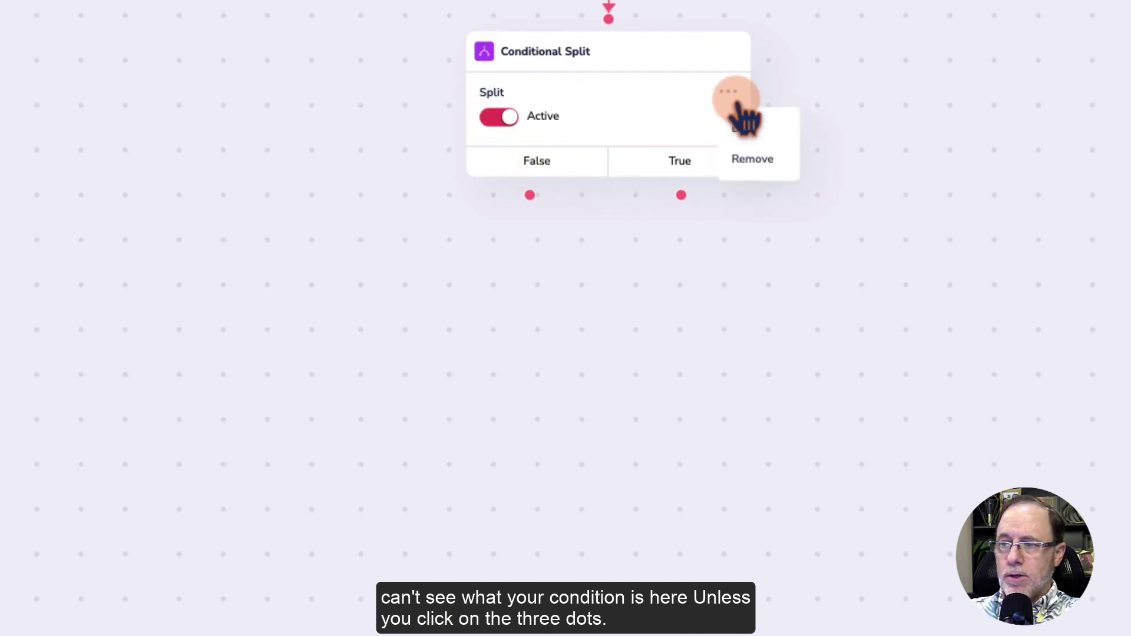
{"action": "left_click", "coordinate": [743, 130]}
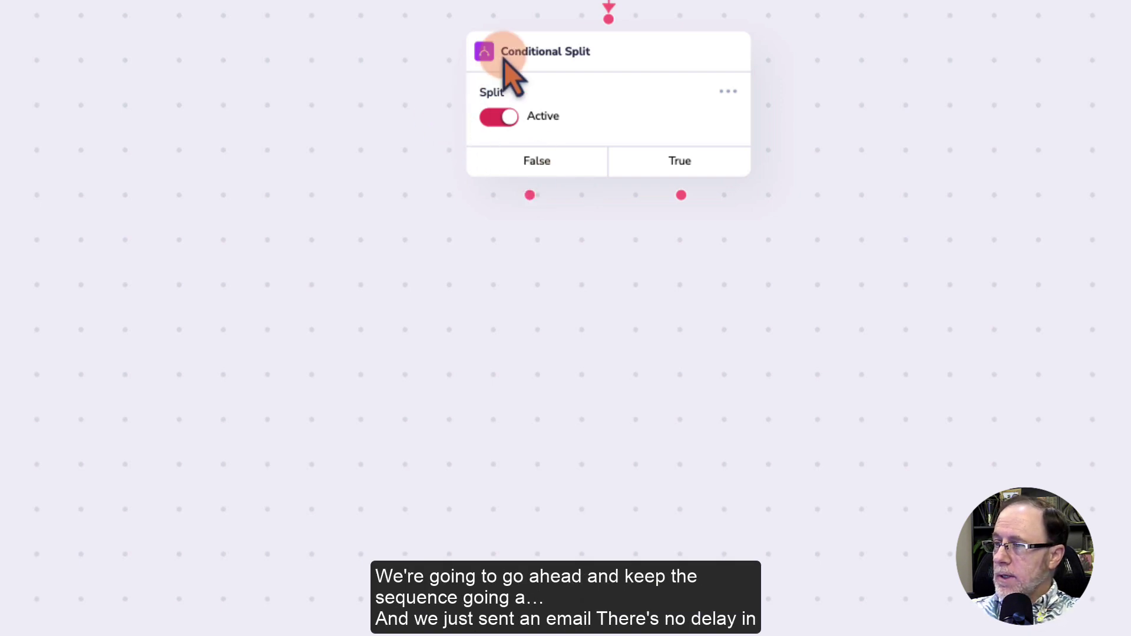
{"action": "scroll", "coordinate": [505, 63], "scroll_direction": "up", "scroll_amount": 6}
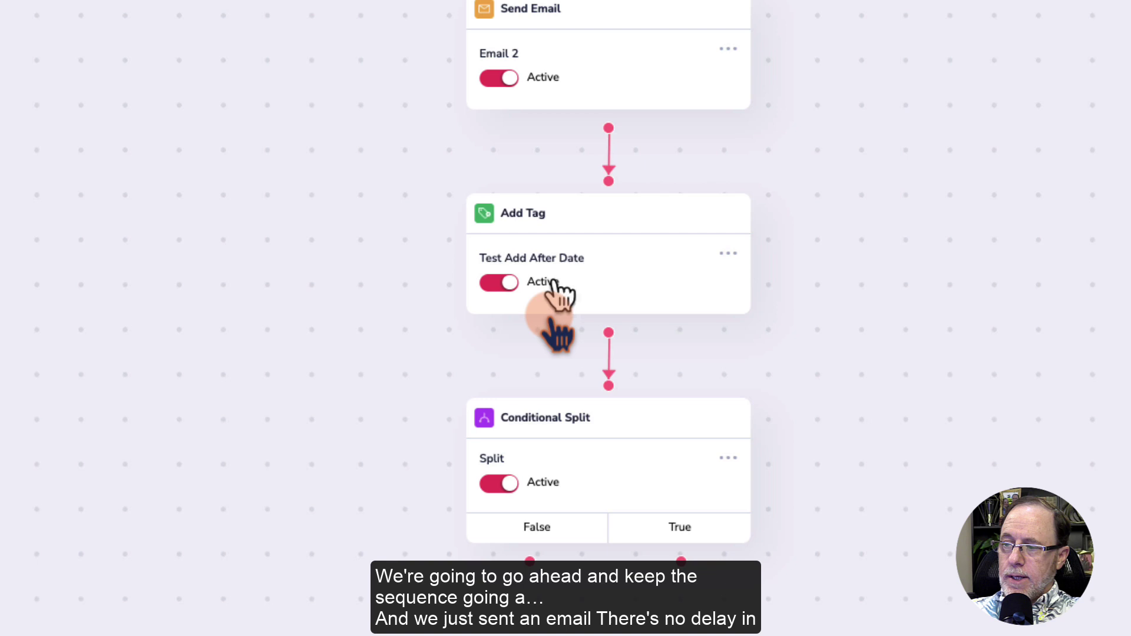
{"action": "scroll", "coordinate": [353, 259], "scroll_direction": "down", "scroll_amount": 6}
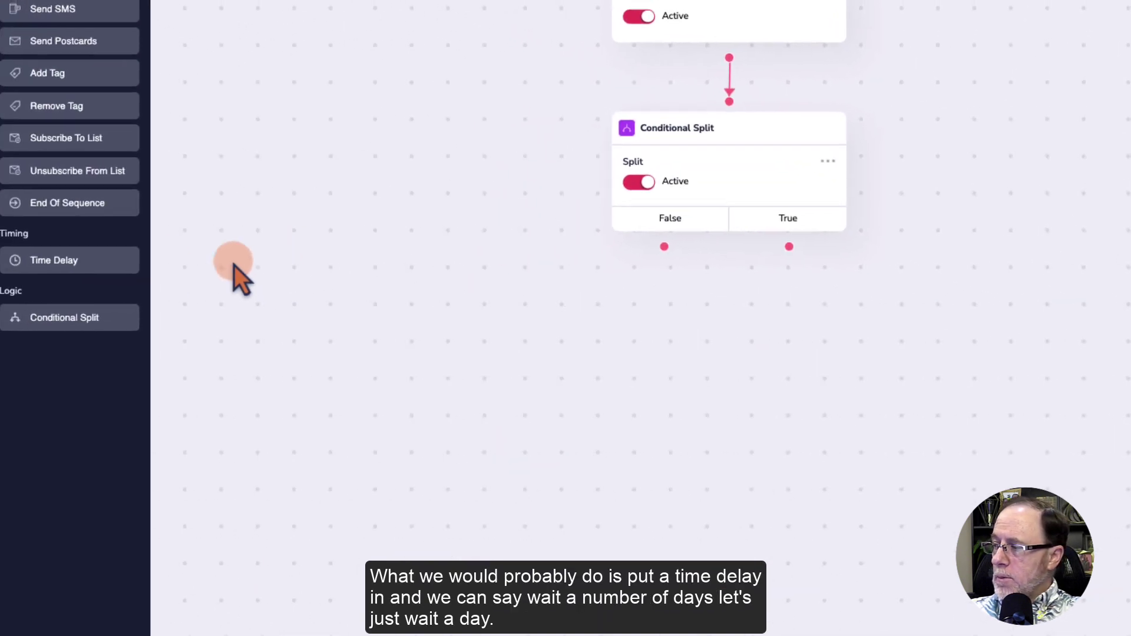
- Add a 1-day Time Delay and connect it to the split's False branch
{"action": "left_click", "coordinate": [88, 262]}
{"action": "left_click", "coordinate": [570, 275]}
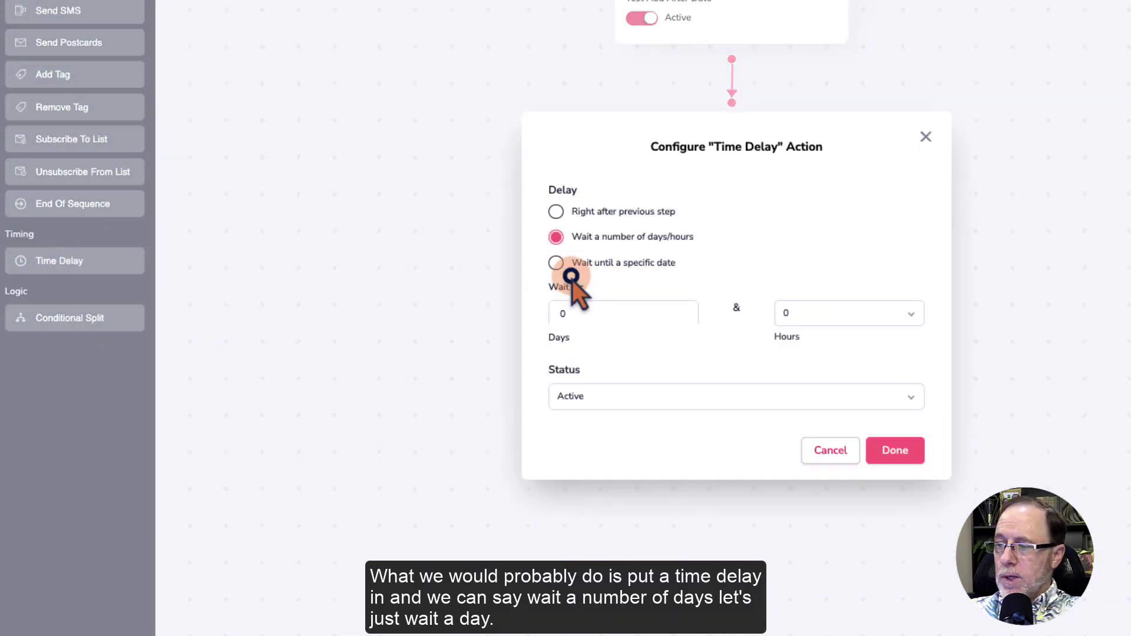
{"action": "left_click", "coordinate": [604, 316]}
{"action": "type", "text": "1"}
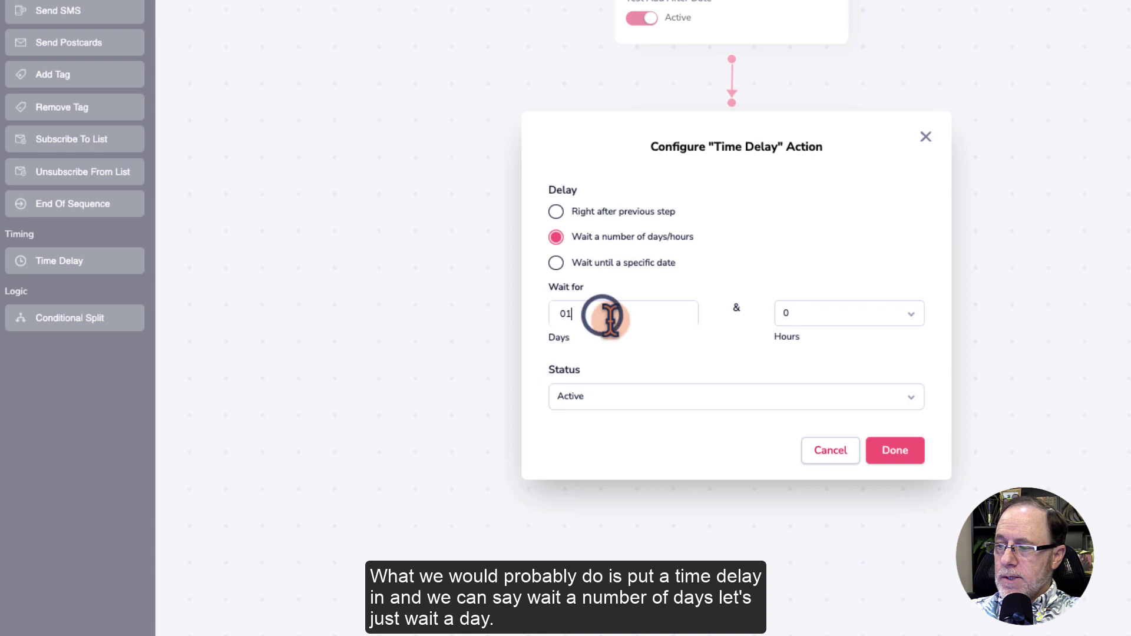
{"action": "left_click", "coordinate": [901, 452]}
{"action": "left_click_drag", "start_coordinate": [743, 298], "coordinate": [647, 255]}
{"action": "left_click_drag", "start_coordinate": [561, 261], "coordinate": [535, 264]}
{"action": "left_click_drag", "start_coordinate": [539, 271], "coordinate": [505, 293]}
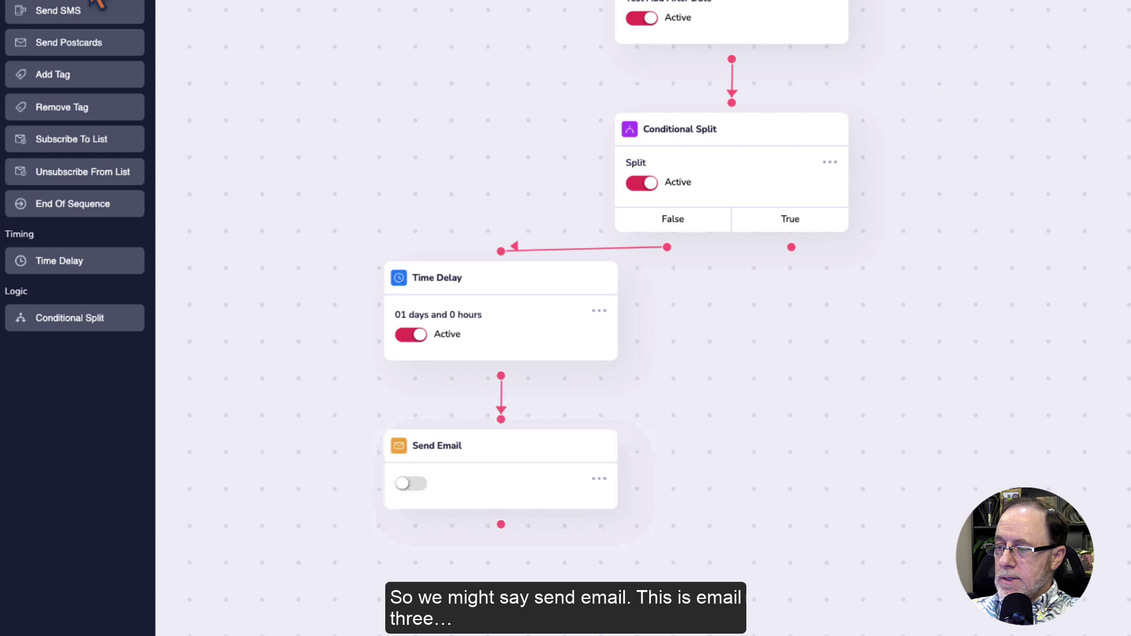
- Name the new email step Email 3, correcting the mistyped 'Email 2'
{"action": "left_click", "coordinate": [437, 445]}
{"action": "left_click", "coordinate": [601, 188]}
{"action": "type", "text": "Ema"}
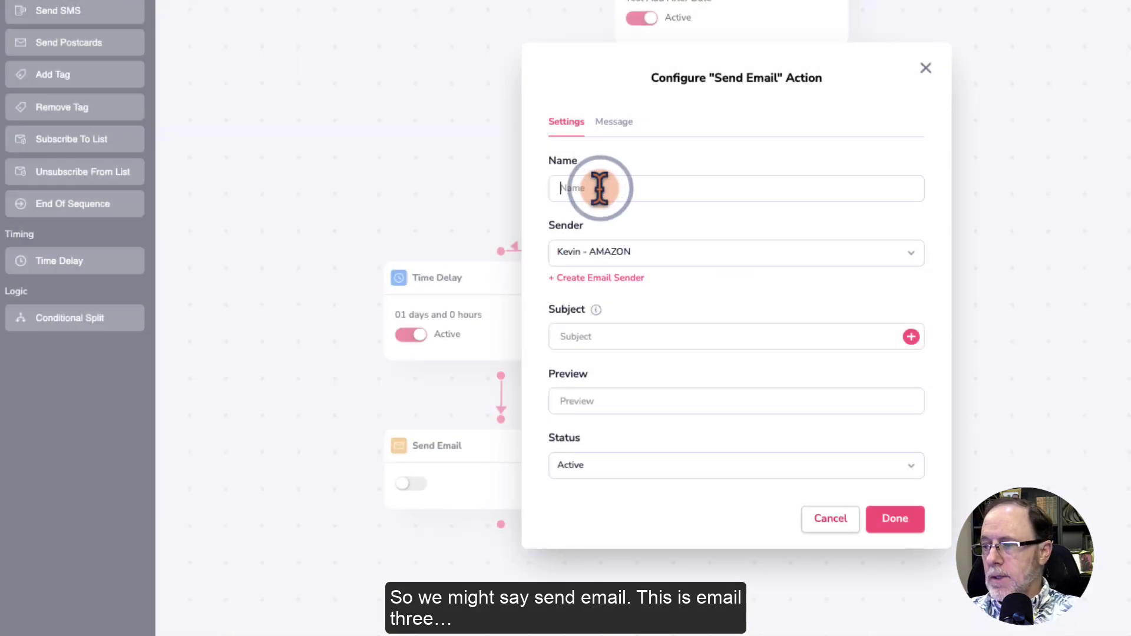
{"action": "type", "text": "il 2"}
{"action": "key", "text": "BackSpace"}
{"action": "type", "text": "3"}
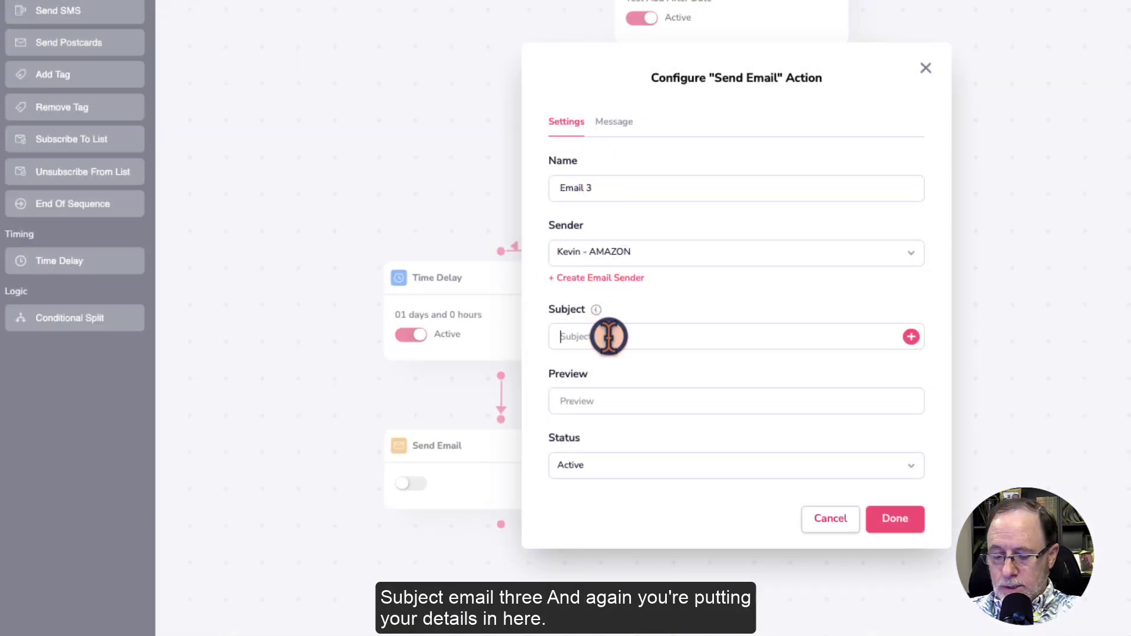
{"action": "type", "text": "Email 3"}
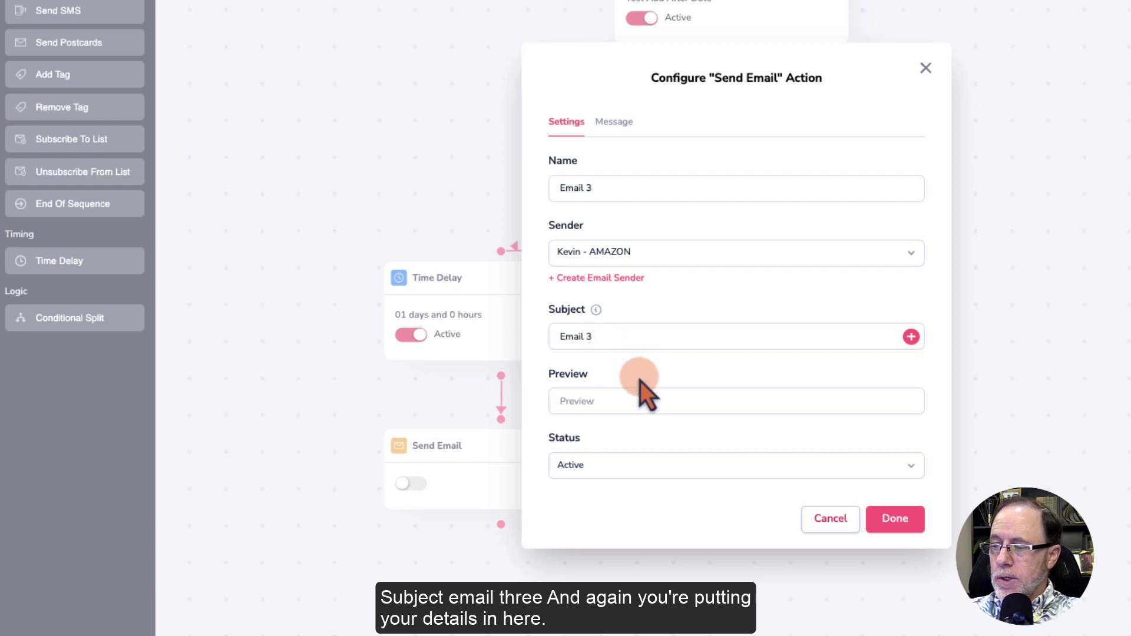
- Give Email 3 a basic-editor body reading 'Email 3 content' and save it
{"action": "left_click", "coordinate": [613, 122]}
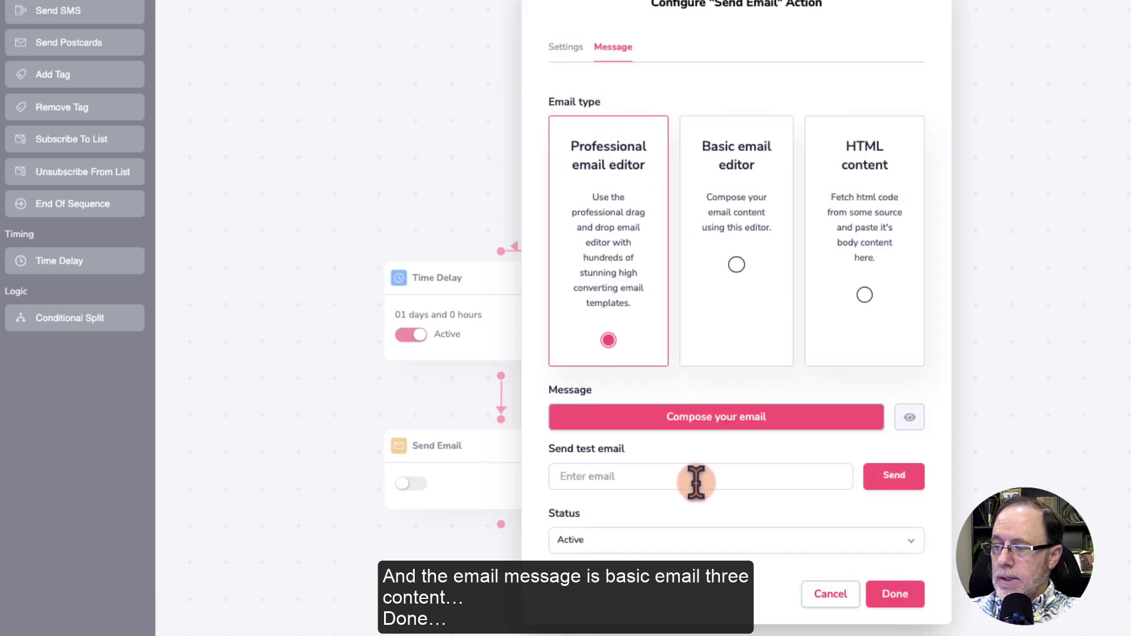
{"action": "left_click", "coordinate": [724, 262]}
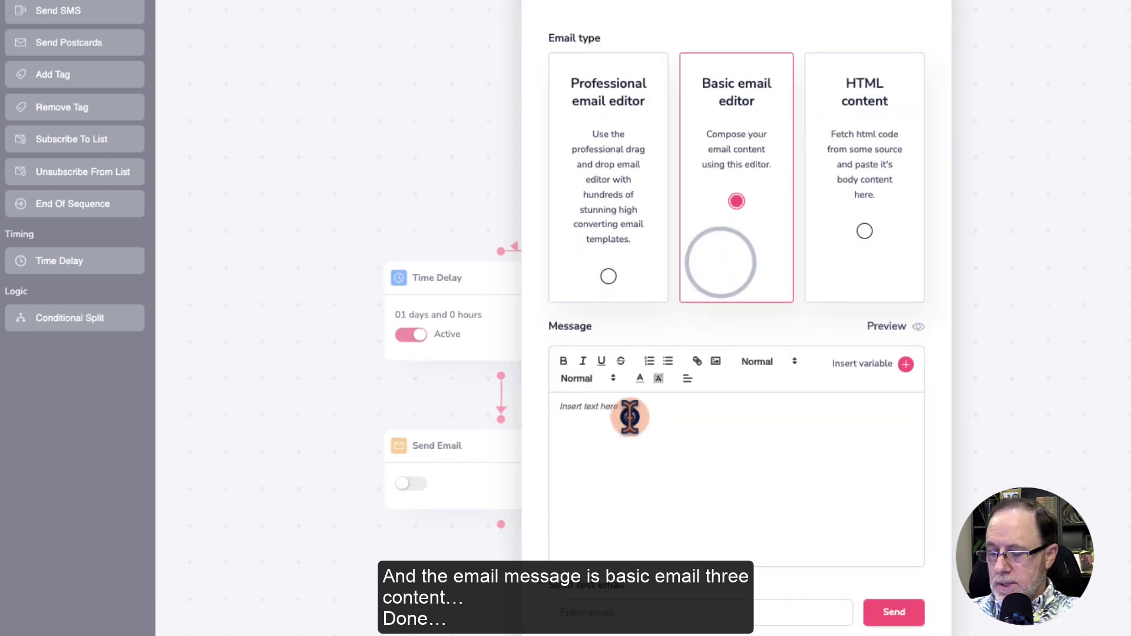
{"action": "left_click", "coordinate": [629, 416]}
{"action": "type", "text": "Email 3"}
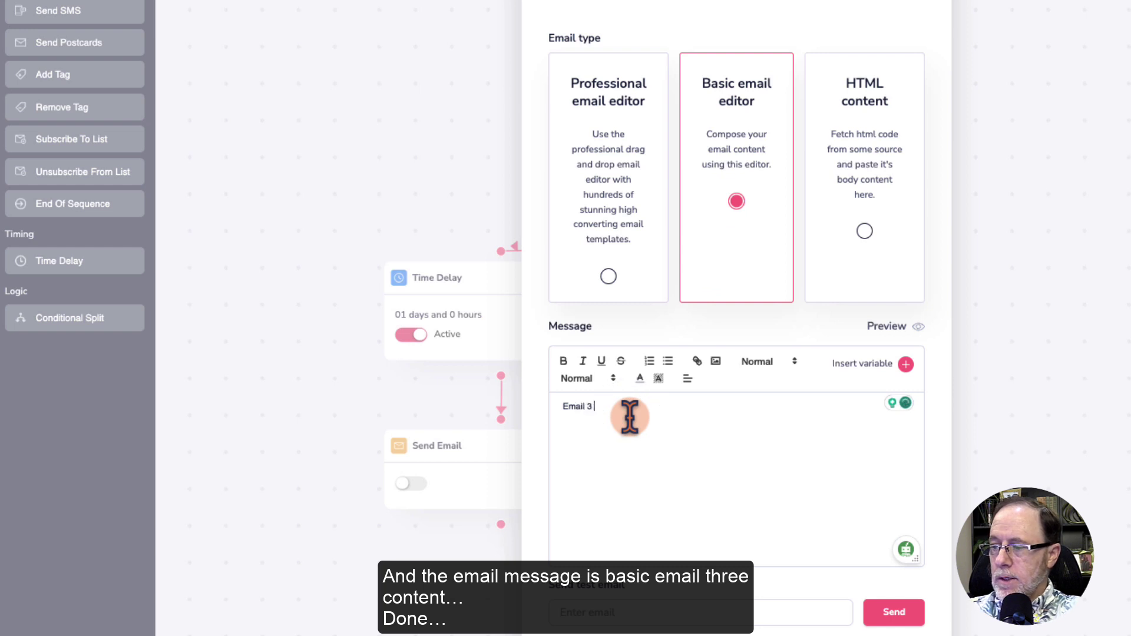
{"action": "type", "text": " content"}
{"action": "scroll", "coordinate": [889, 587], "scroll_direction": "down", "scroll_amount": 2}
{"action": "left_click", "coordinate": [890, 588]}
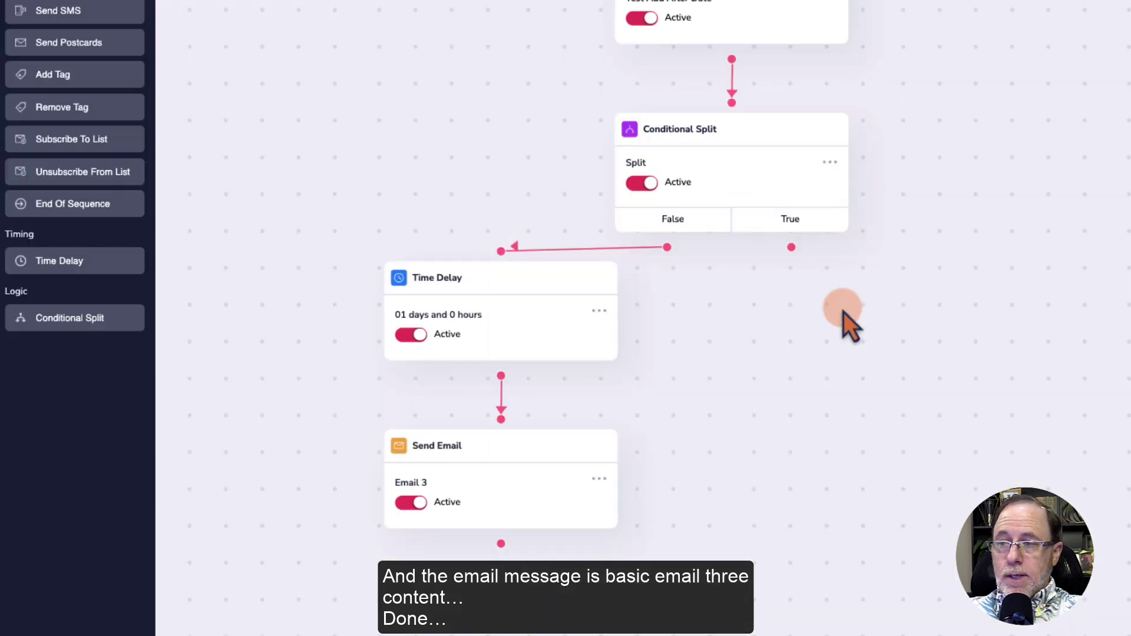
- Scroll the canvas to check the End Of Sequence step following Email 3 on the False branch
{"action": "scroll", "coordinate": [846, 311], "scroll_direction": "up", "scroll_amount": 6}
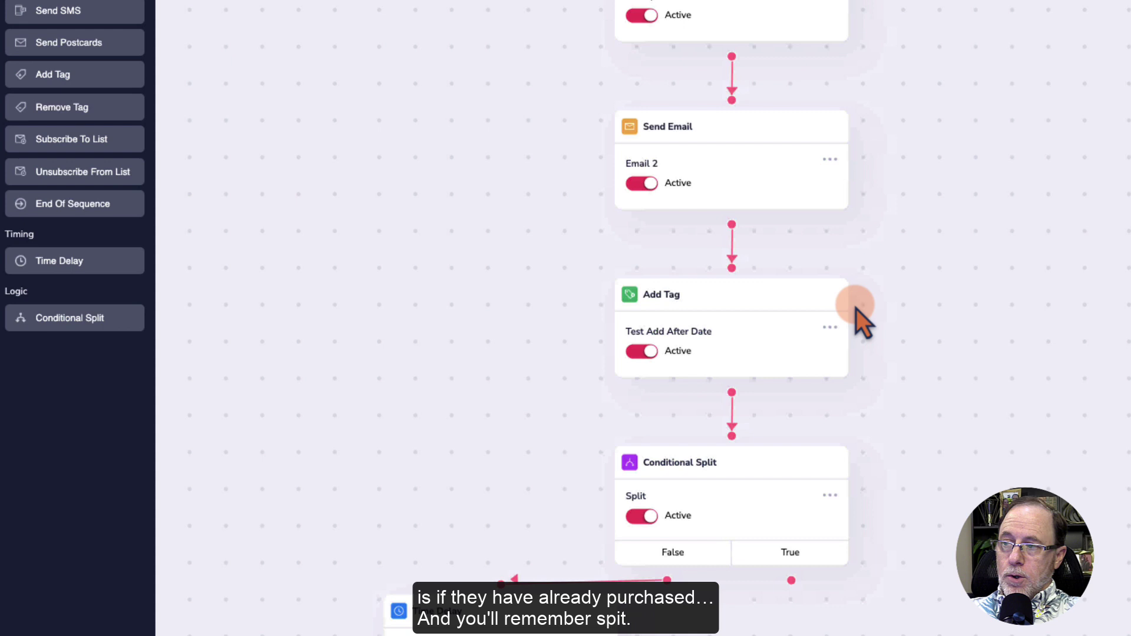
{"action": "scroll", "coordinate": [857, 309], "scroll_direction": "up", "scroll_amount": 3}
{"action": "scroll", "coordinate": [802, 272], "scroll_direction": "down", "scroll_amount": 7}
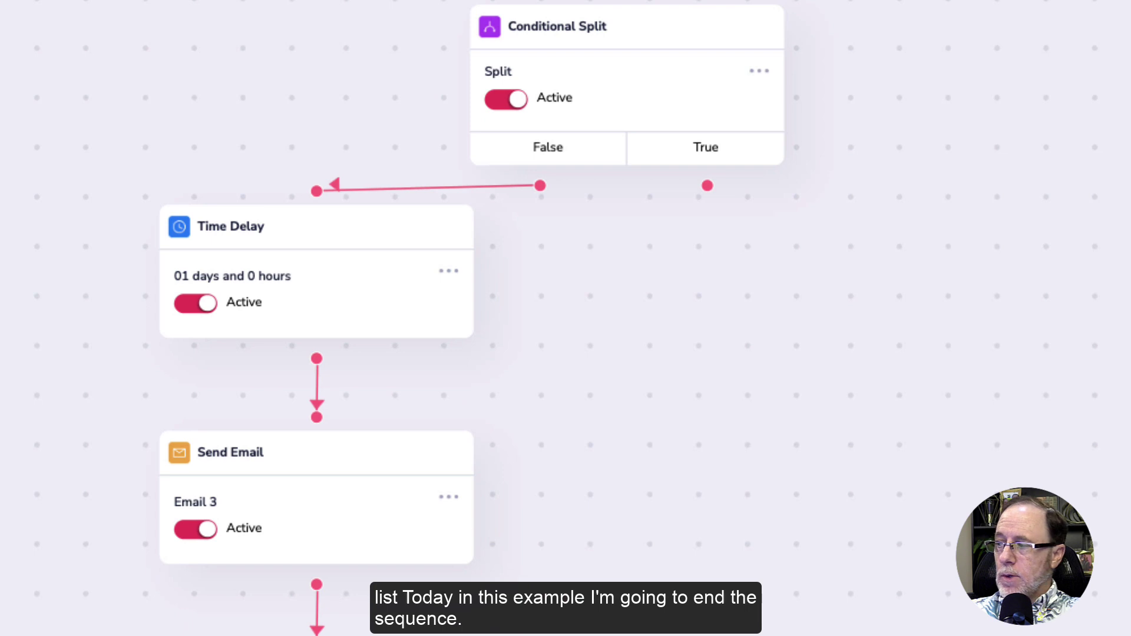
{"action": "scroll", "coordinate": [631, 321], "scroll_direction": "down", "scroll_amount": 4}
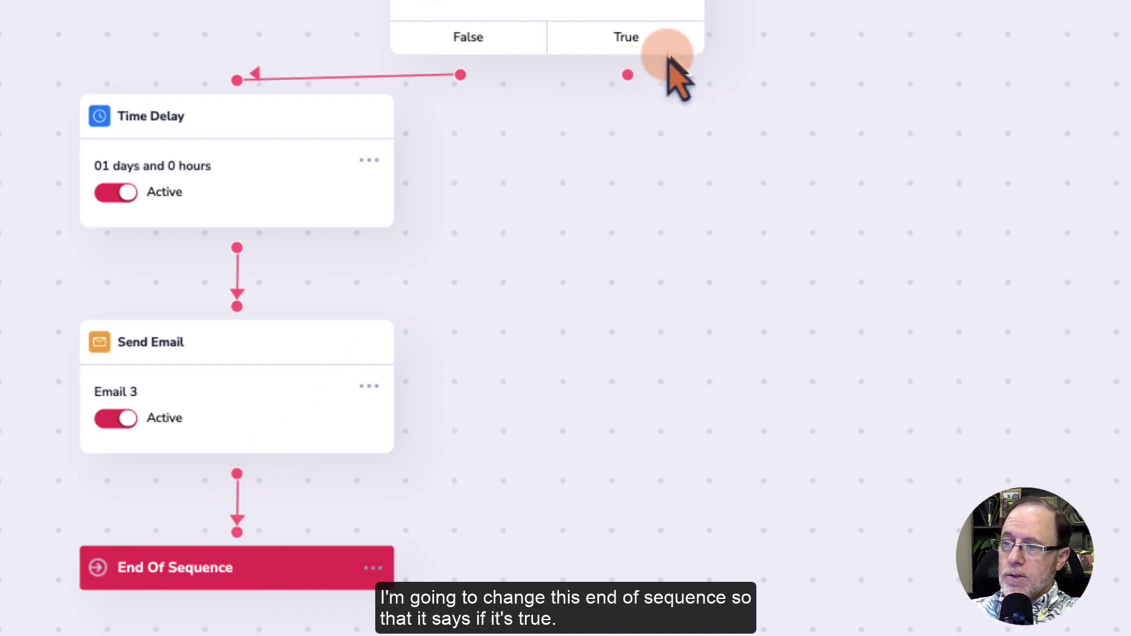
- Connect the split's True branch to End Of Sequence and move that node up beside True
{"action": "left_click_drag", "start_coordinate": [628, 75], "coordinate": [240, 532]}
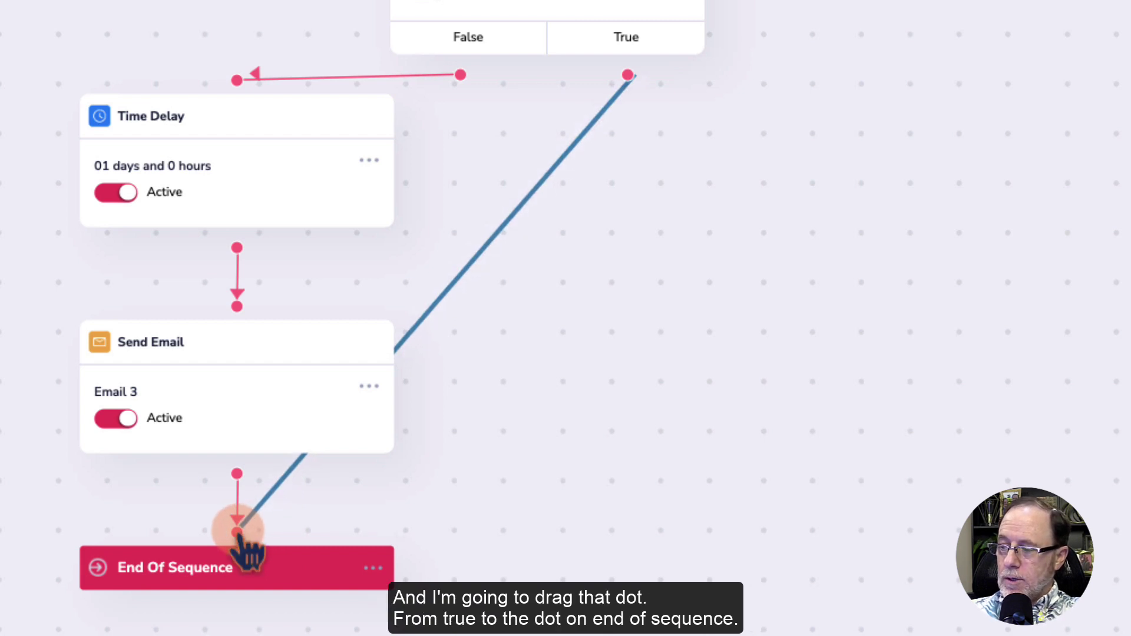
{"action": "left_click_drag", "start_coordinate": [240, 533], "coordinate": [237, 533]}
{"action": "left_click_drag", "start_coordinate": [237, 481], "coordinate": [240, 490]}
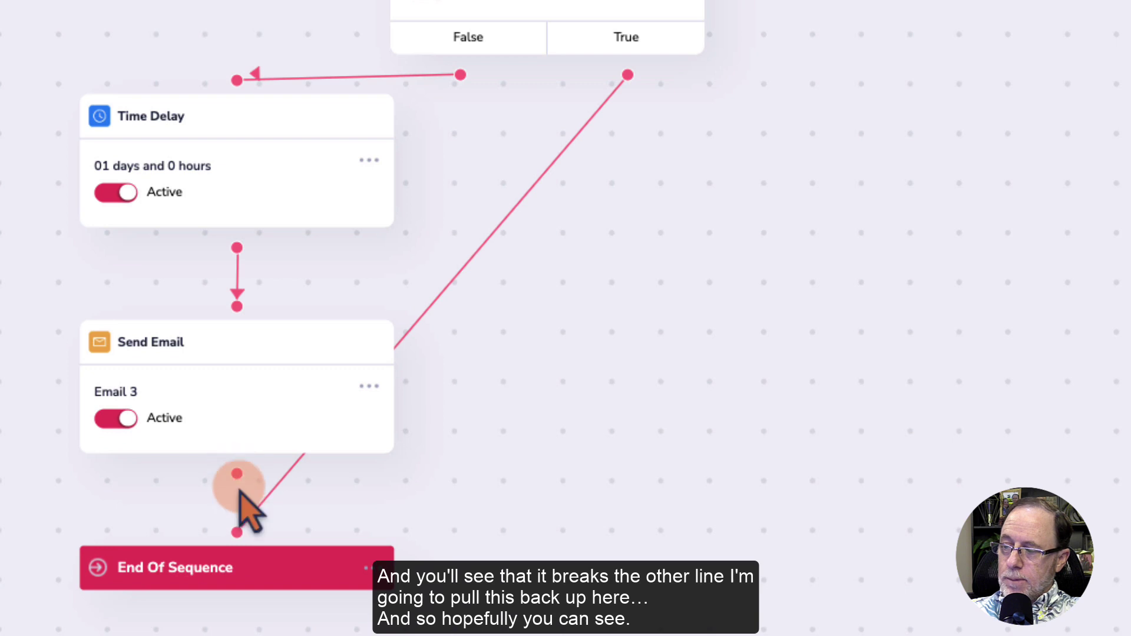
{"action": "left_click_drag", "start_coordinate": [235, 571], "coordinate": [617, 178]}
{"action": "scroll", "coordinate": [636, 295], "scroll_direction": "up", "scroll_amount": 10}
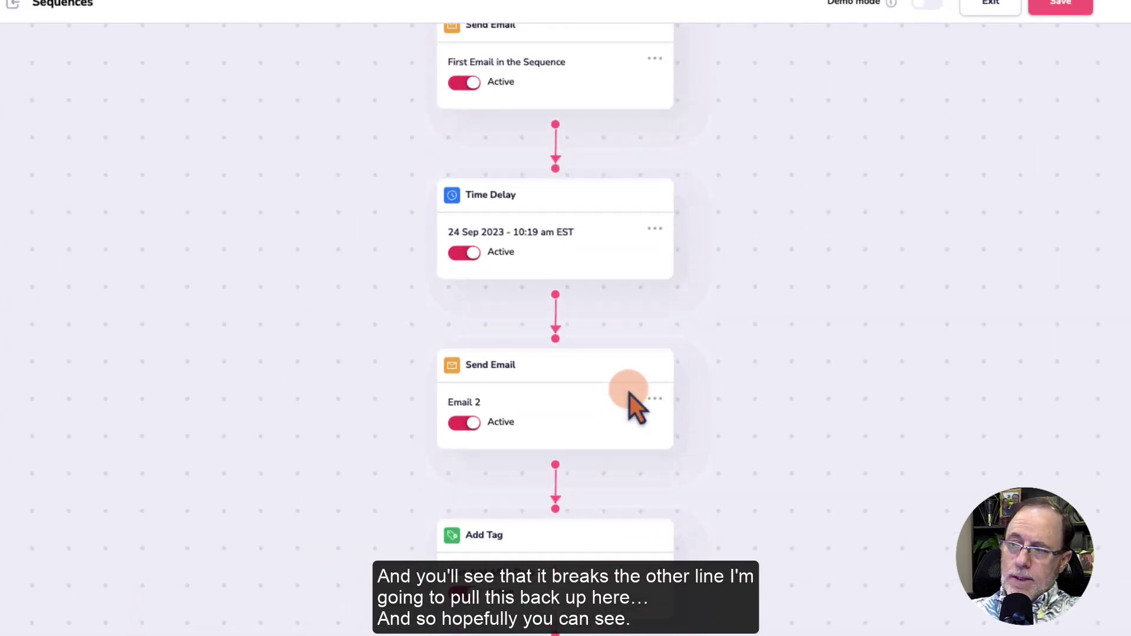
{"action": "scroll", "coordinate": [630, 394], "scroll_direction": "up", "scroll_amount": 4}
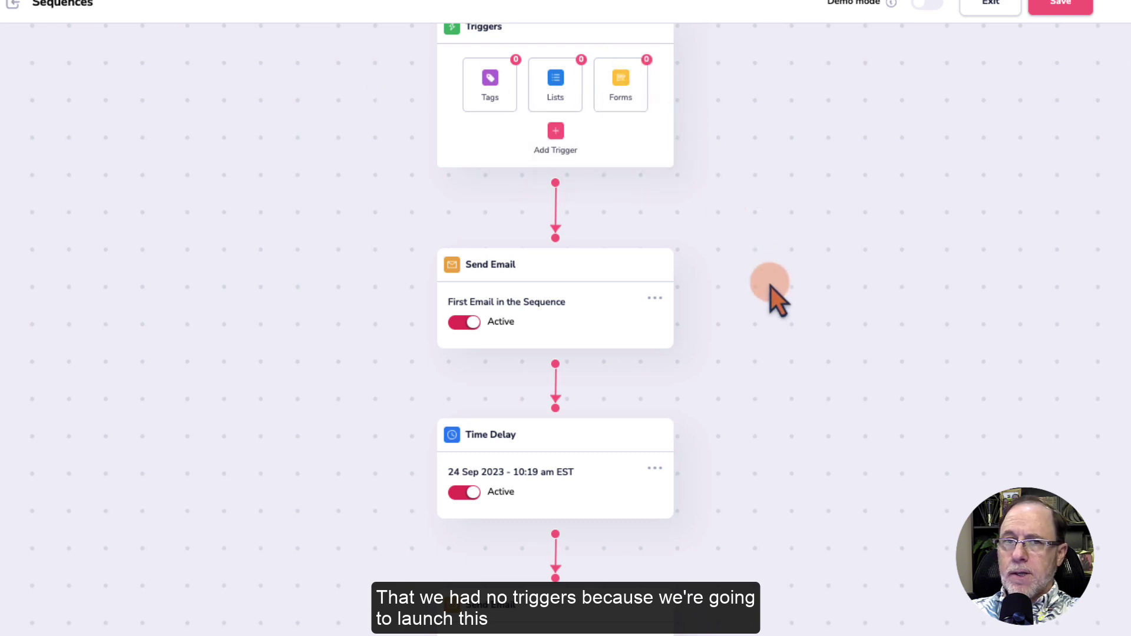
- Scroll down through the sequence to the area below Email 3 for the second split
{"action": "scroll", "coordinate": [770, 286], "scroll_direction": "down", "scroll_amount": 2}
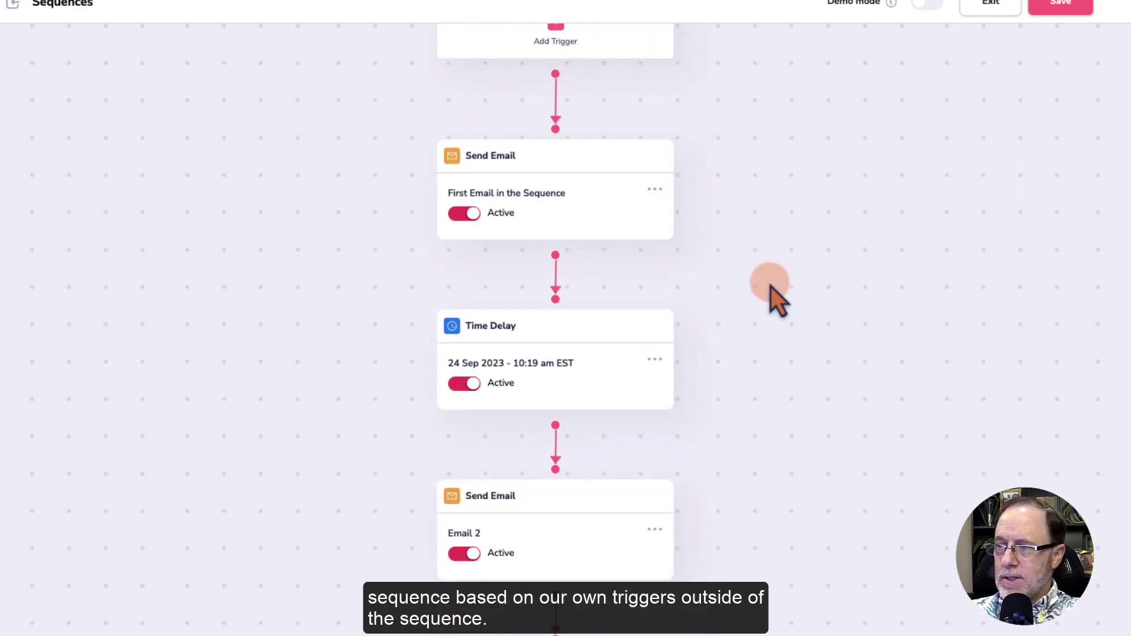
{"action": "scroll", "coordinate": [637, 150], "scroll_direction": "down", "scroll_amount": 4}
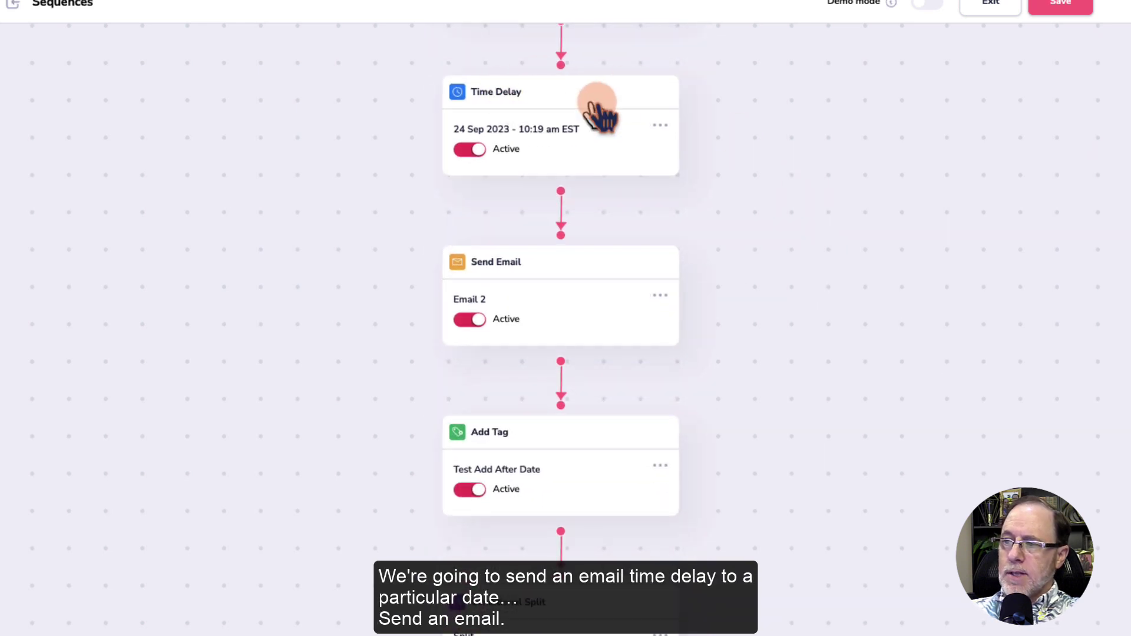
{"action": "scroll", "coordinate": [807, 209], "scroll_direction": "down", "scroll_amount": 3}
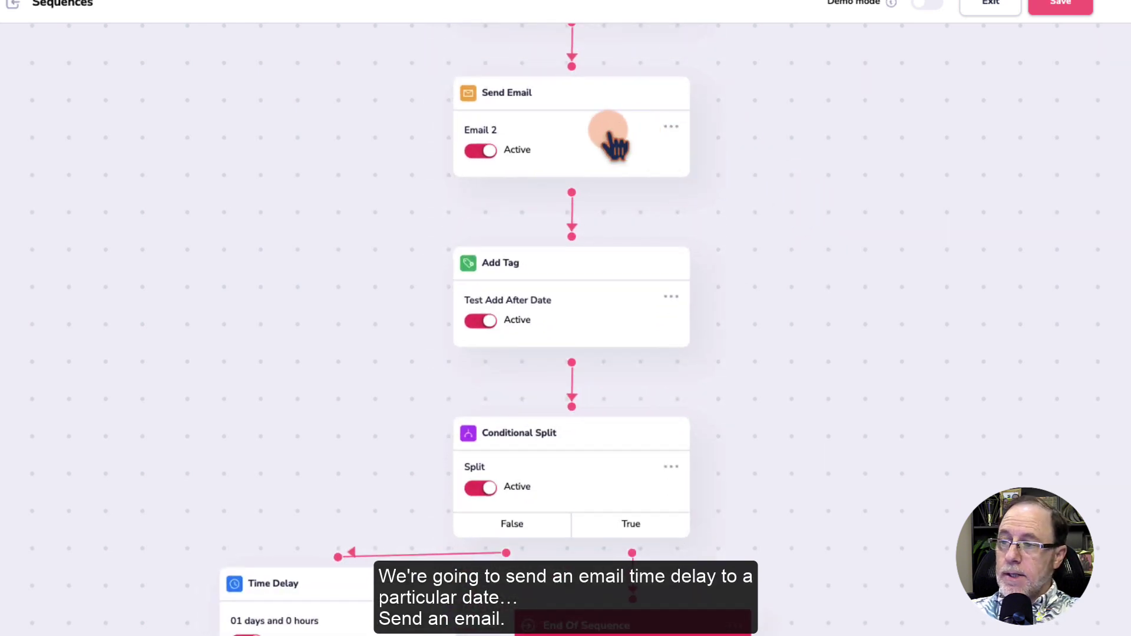
{"action": "scroll", "coordinate": [706, 242], "scroll_direction": "down", "scroll_amount": 3}
{"action": "scroll", "coordinate": [766, 244], "scroll_direction": "down", "scroll_amount": 1}
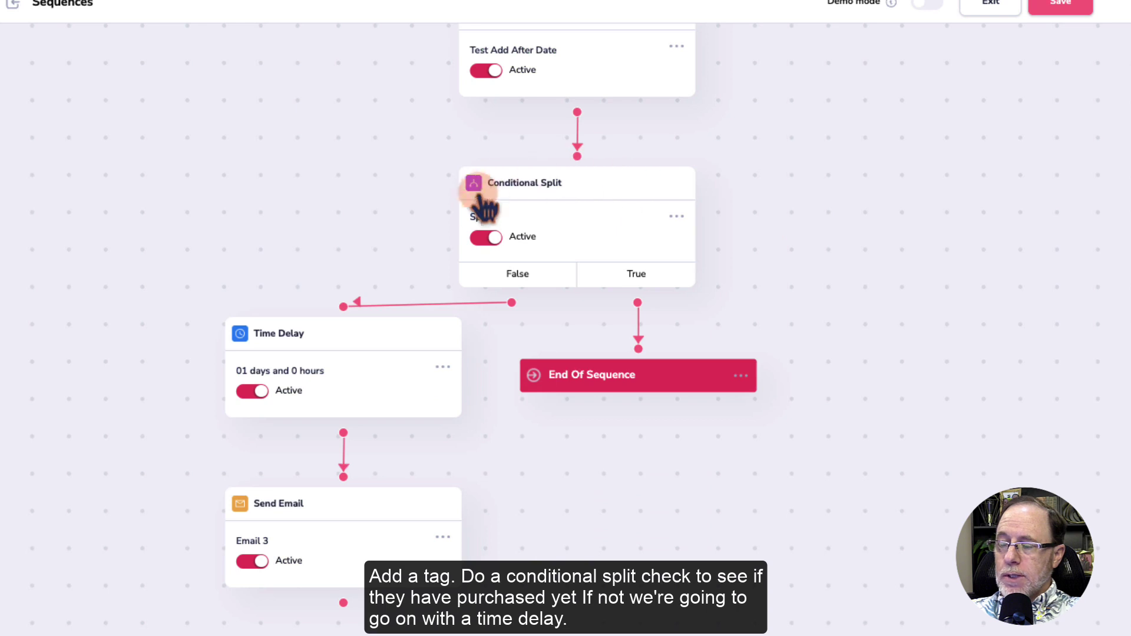
{"action": "scroll", "coordinate": [818, 265], "scroll_direction": "down", "scroll_amount": 1}
{"action": "scroll", "coordinate": [816, 257], "scroll_direction": "down", "scroll_amount": 3}
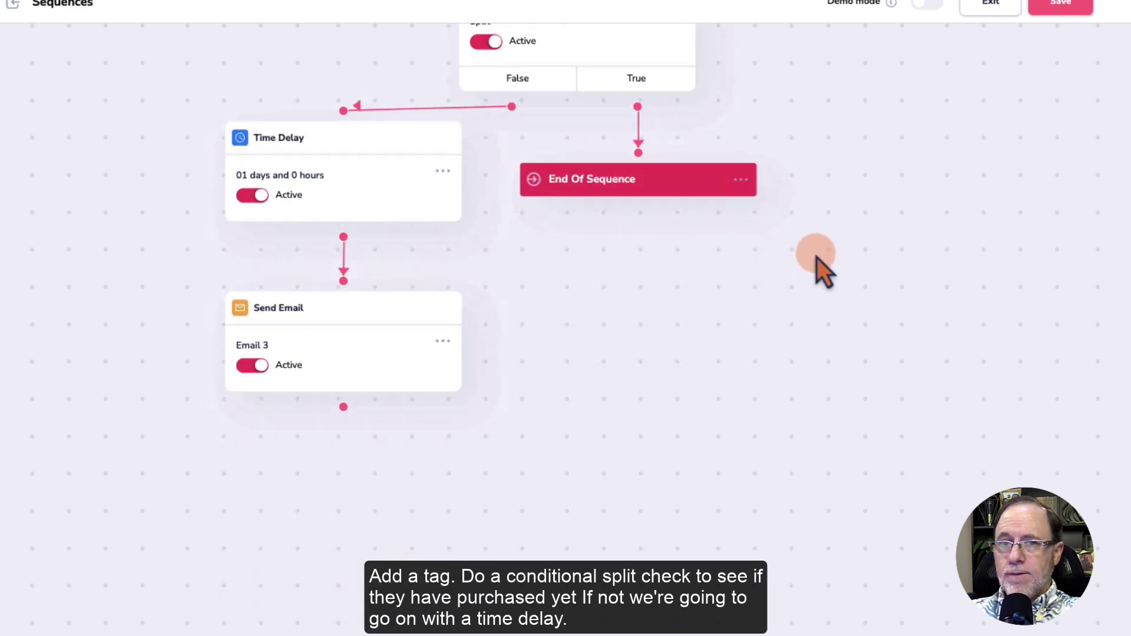
{"action": "scroll", "coordinate": [816, 265], "scroll_direction": "up", "scroll_amount": 1}
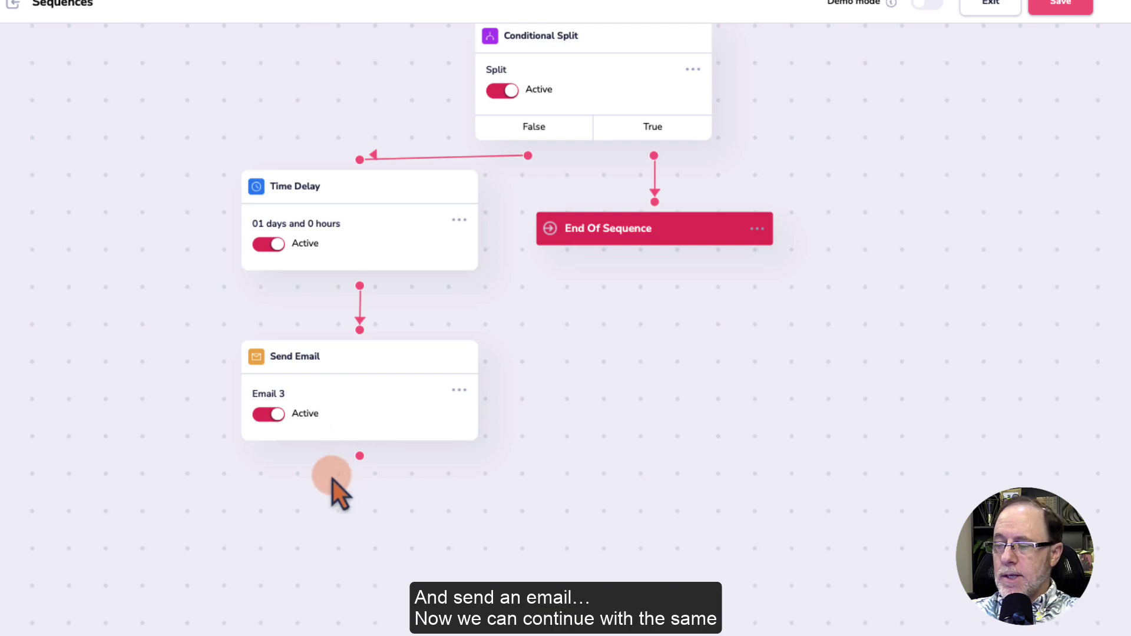
{"action": "scroll", "coordinate": [334, 483], "scroll_direction": "down", "scroll_amount": 2}
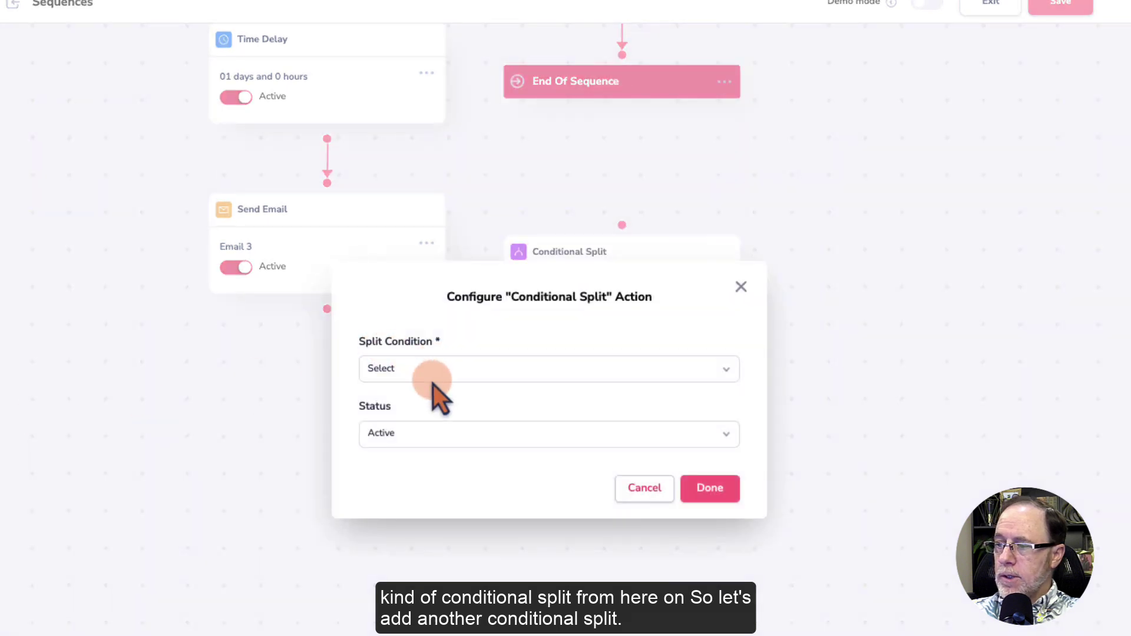
- Set the second split to 'Has tag' Bonus Support Hours and connect it after Email 3
{"action": "left_click", "coordinate": [444, 373]}
{"action": "left_click", "coordinate": [449, 419]}
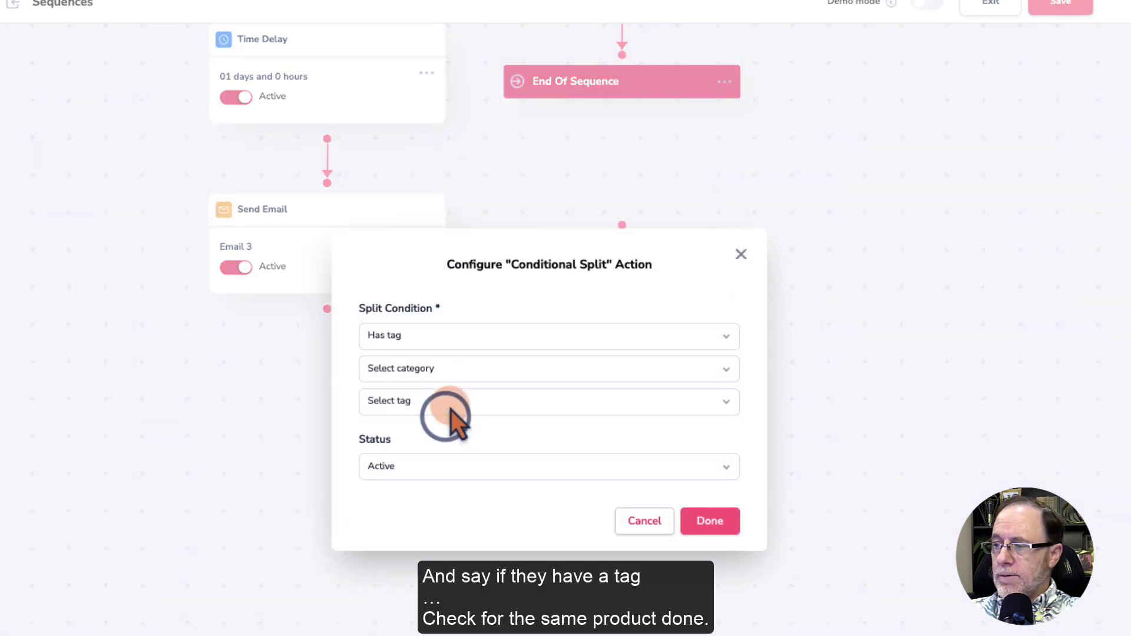
{"action": "left_click", "coordinate": [451, 368]}
{"action": "left_click", "coordinate": [431, 415]}
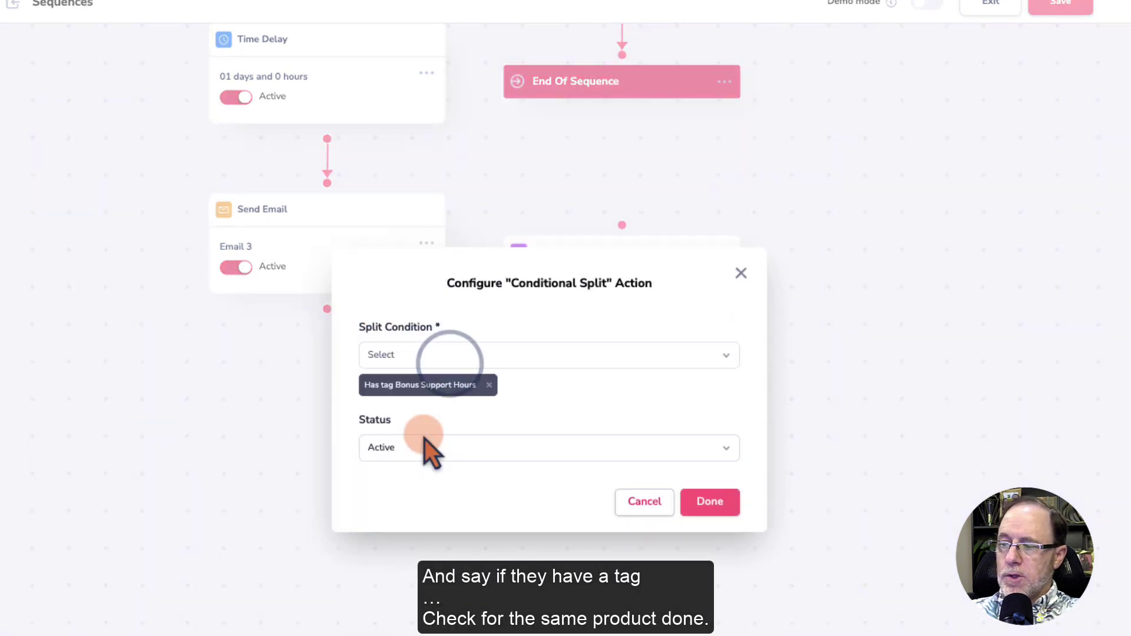
{"action": "left_click", "coordinate": [730, 501]}
{"action": "left_click_drag", "start_coordinate": [632, 260], "coordinate": [345, 421]}
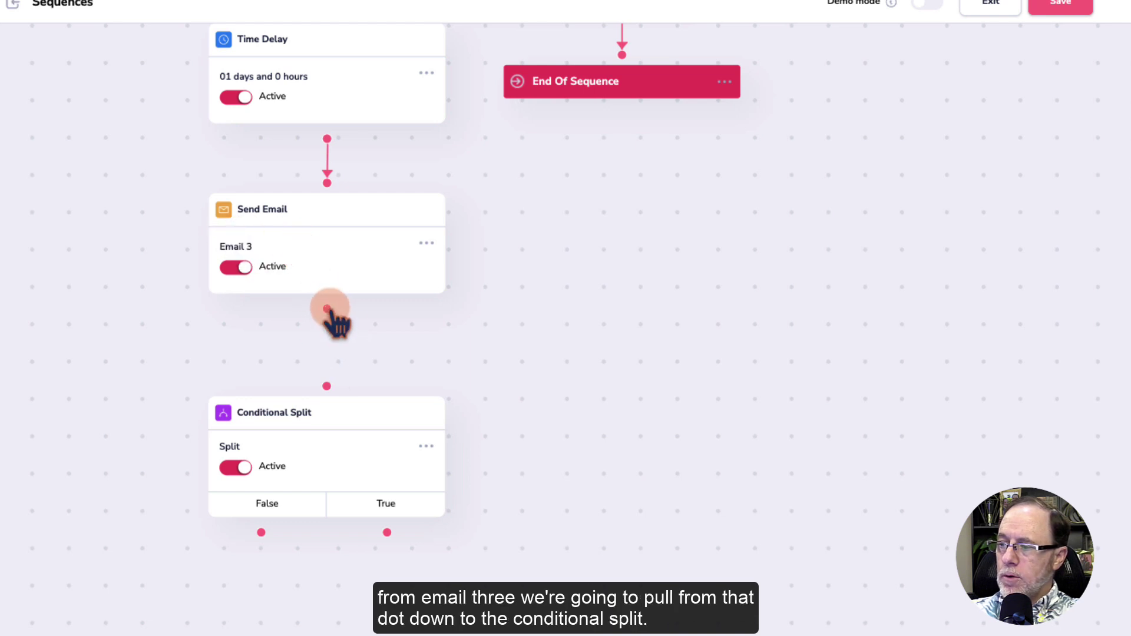
{"action": "left_click_drag", "start_coordinate": [327, 308], "coordinate": [328, 386]}
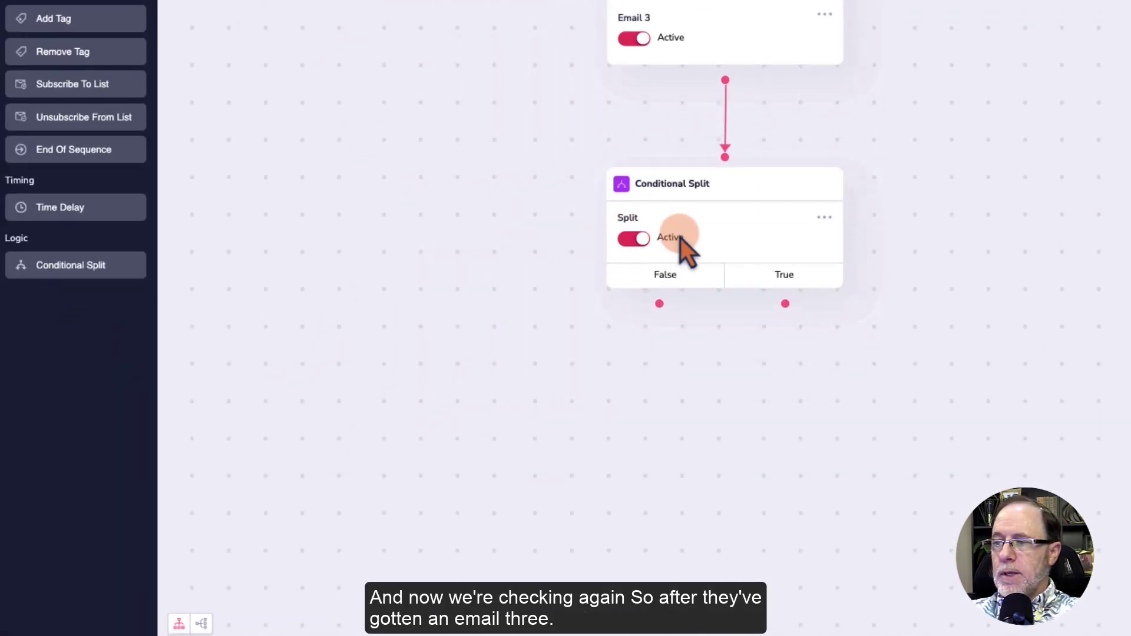
- Add a 1-day Time Delay and connect the second split's False branch to it
{"action": "scroll", "coordinate": [682, 238], "scroll_direction": "down", "scroll_amount": 2}
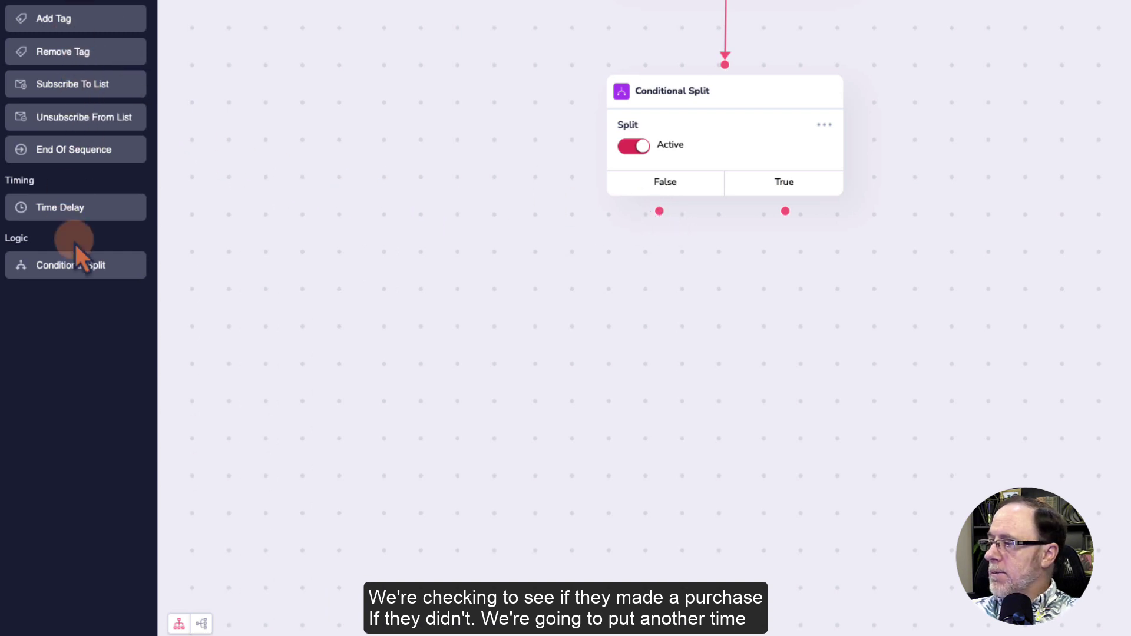
{"action": "left_click_drag", "start_coordinate": [77, 250], "coordinate": [224, 212]}
{"action": "left_click", "coordinate": [619, 259]}
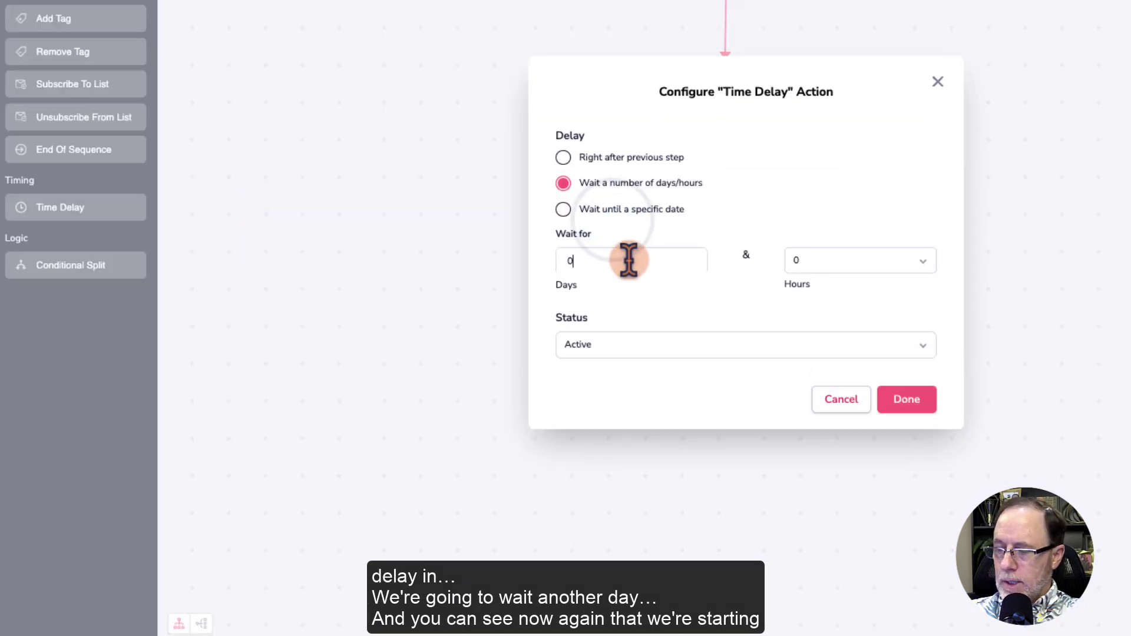
{"action": "type", "text": "1"}
{"action": "key", "text": "Return"}
{"action": "left_click_drag", "start_coordinate": [633, 298], "coordinate": [520, 246]}
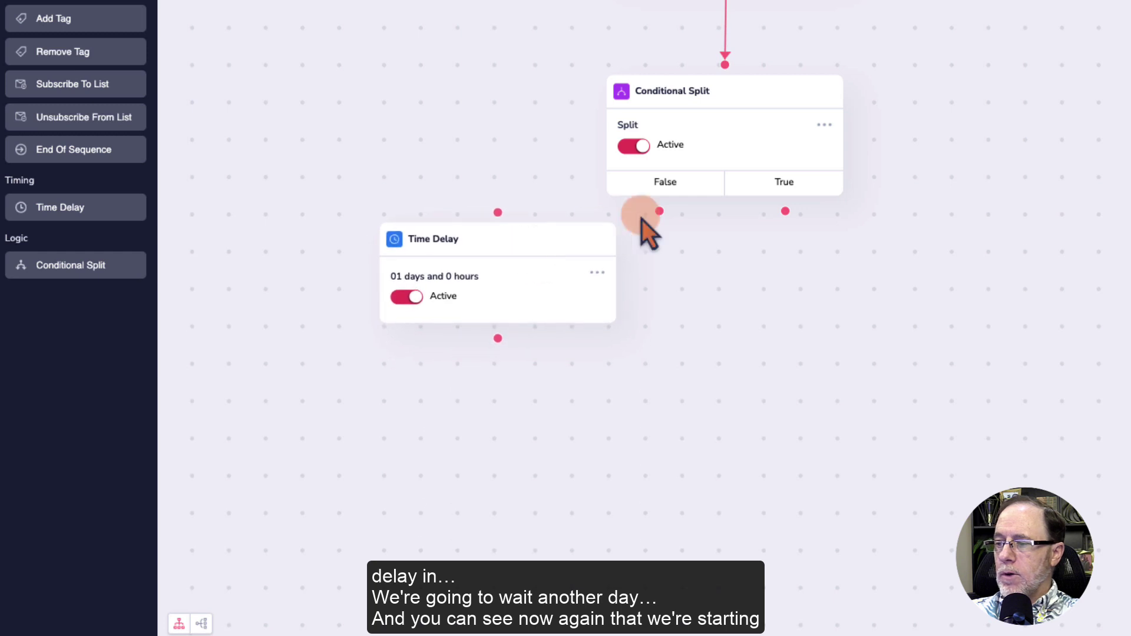
{"action": "left_click_drag", "start_coordinate": [658, 211], "coordinate": [499, 214]}
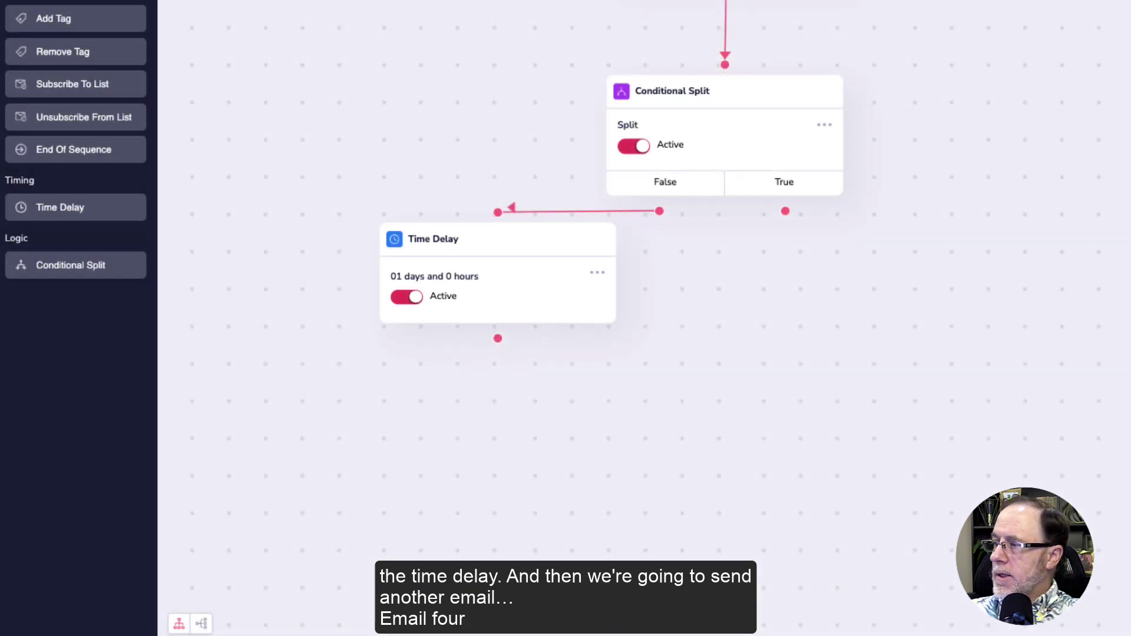
- Add a Send Email step after the delay and name it Email 4
{"action": "left_click_drag", "start_coordinate": [59, 9], "coordinate": [518, 227]}
{"action": "left_click", "coordinate": [632, 128]}
{"action": "type", "text": "Email 4"}
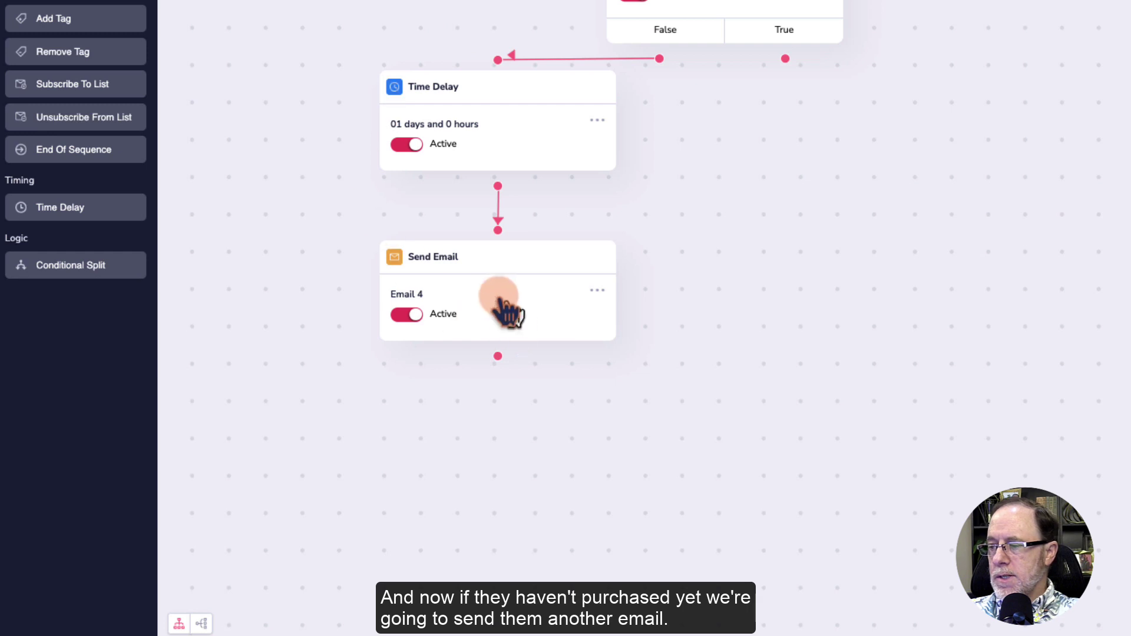
{"action": "scroll", "coordinate": [521, 301], "scroll_direction": "down", "scroll_amount": 1}
{"action": "scroll", "coordinate": [523, 302], "scroll_direction": "down", "scroll_amount": 1}
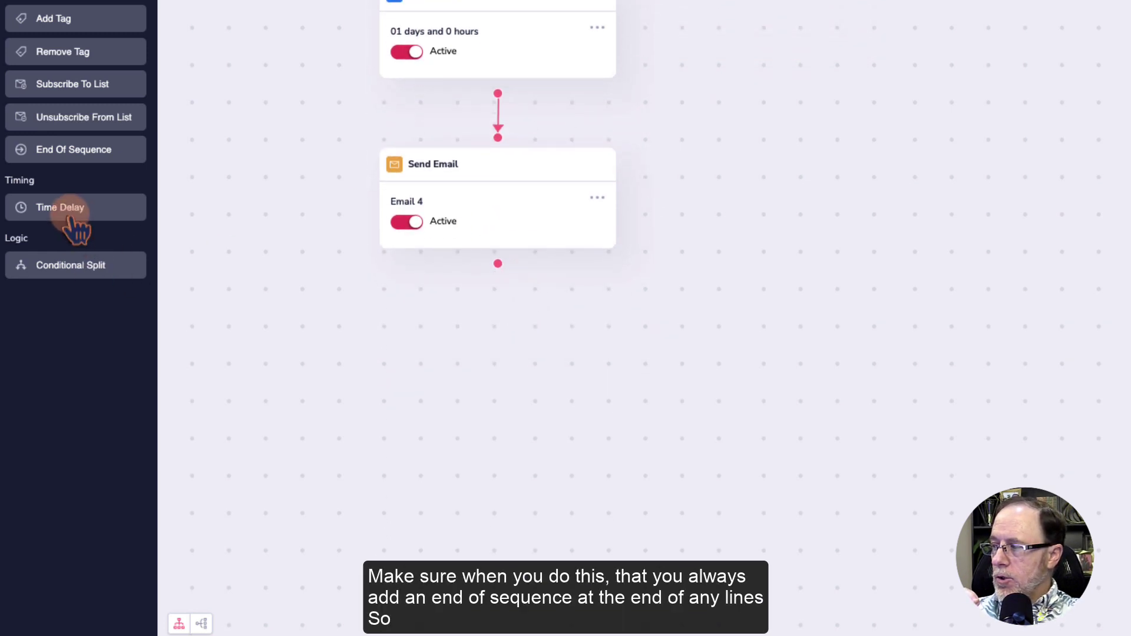
- Add an End Of Sequence step and connect the second split's True outcome to it
{"action": "left_click_drag", "start_coordinate": [72, 151], "coordinate": [350, 316]}
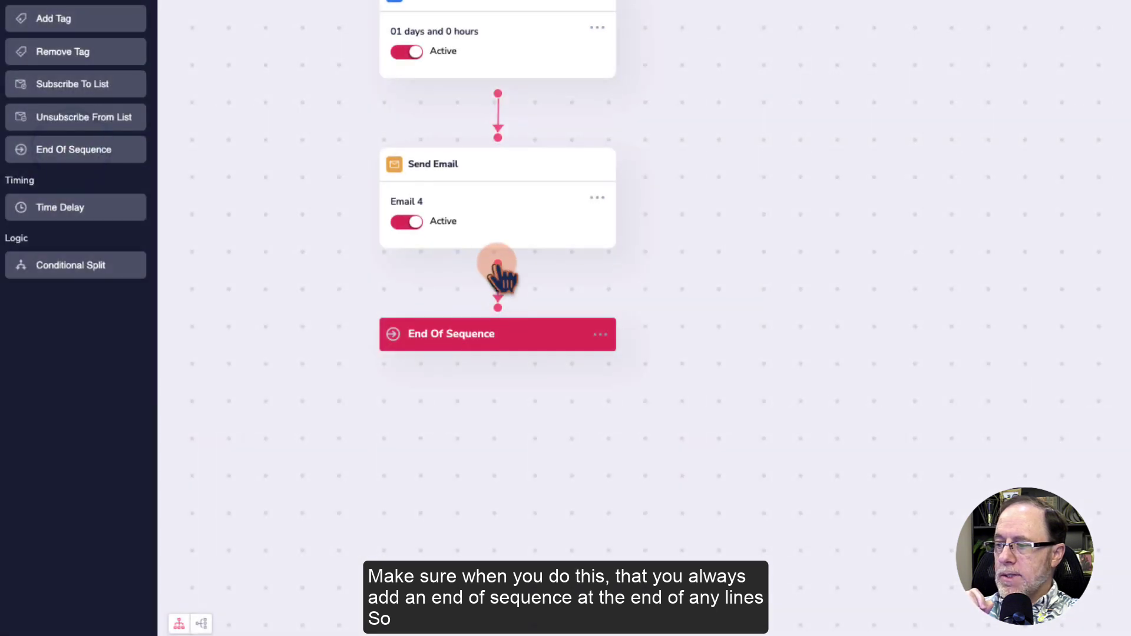
{"action": "left_click_drag", "start_coordinate": [761, 72], "coordinate": [786, 155]}
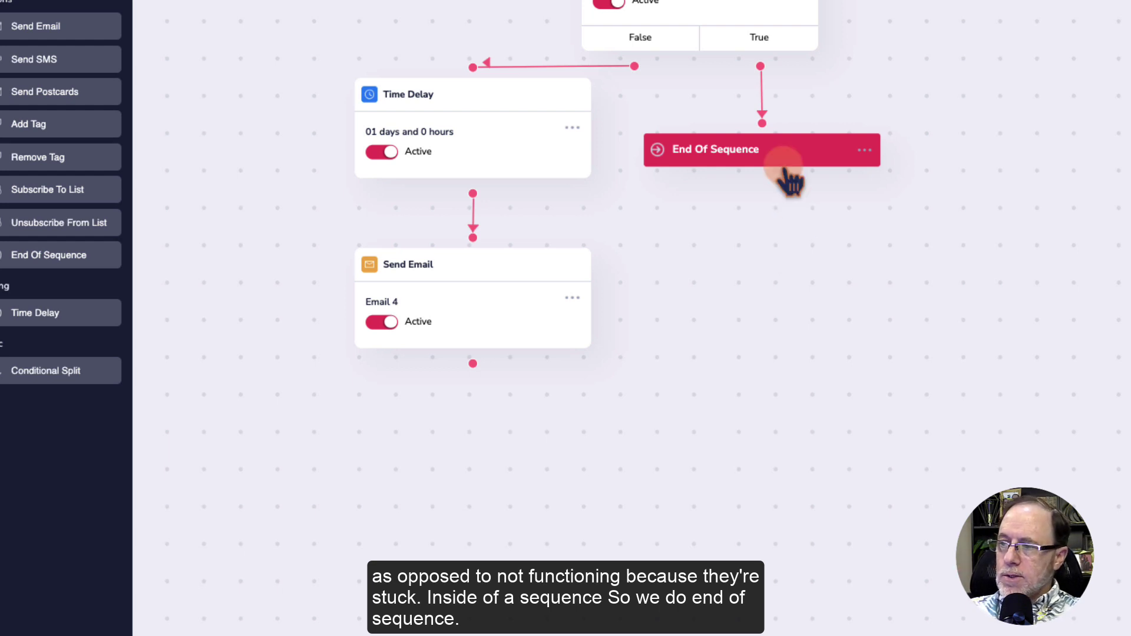
{"action": "scroll", "coordinate": [783, 260], "scroll_direction": "down", "scroll_amount": 3}
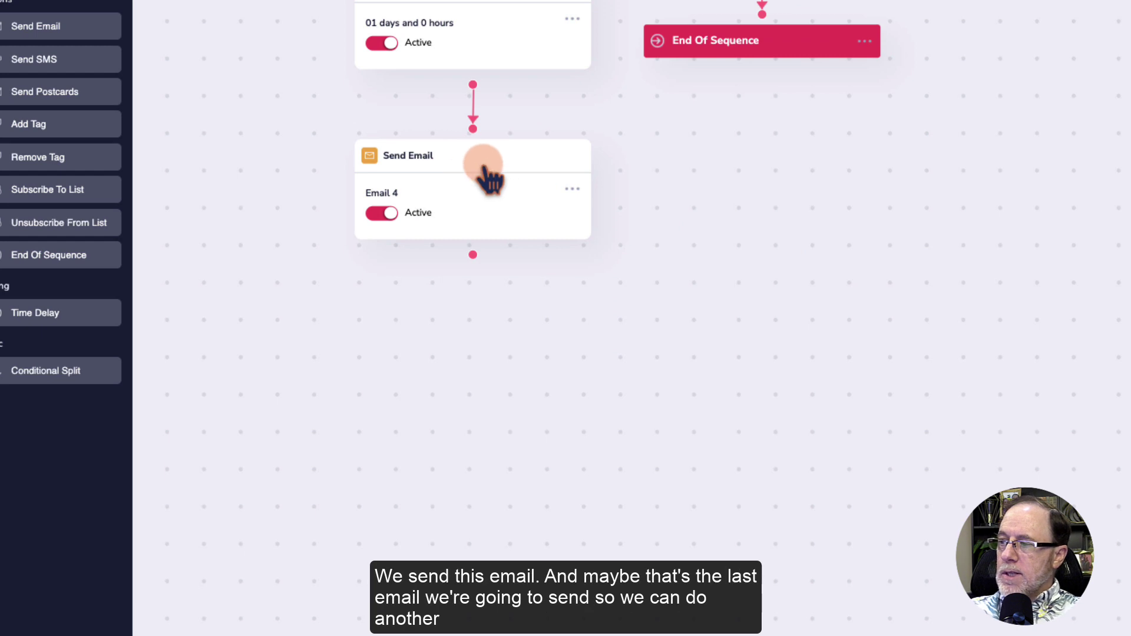
{"action": "scroll", "coordinate": [536, 277], "scroll_direction": "down", "scroll_amount": 2}
{"action": "scroll", "coordinate": [535, 277], "scroll_direction": "down", "scroll_amount": 2}
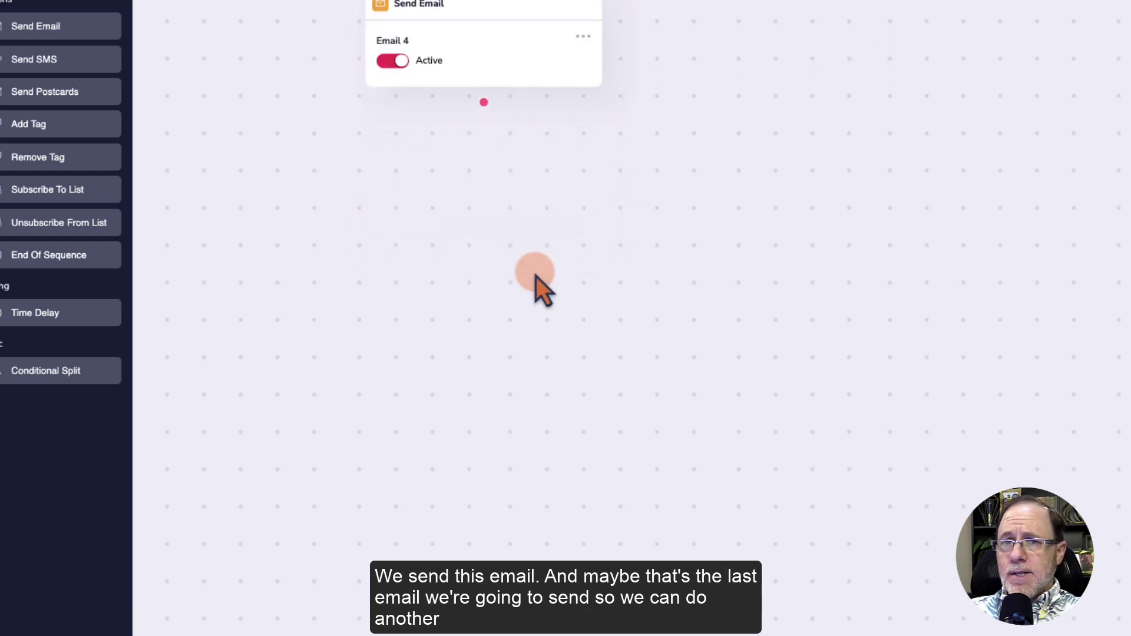
- Place another End Of Sequence below Email 4 and link Email 4 to it
{"action": "left_click", "coordinate": [53, 255]}
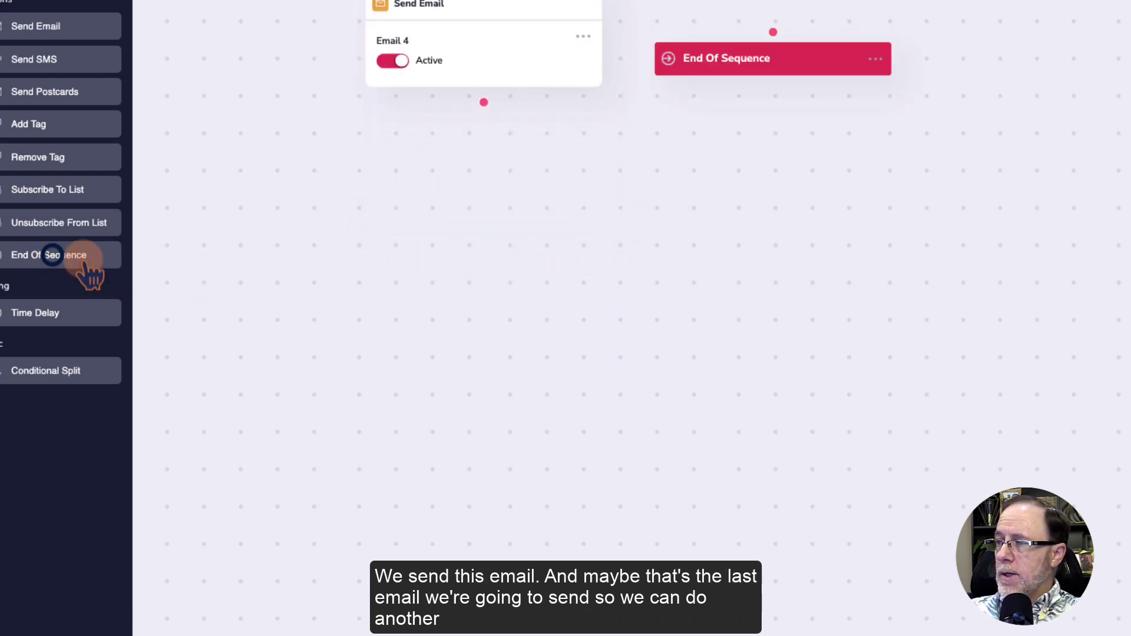
{"action": "left_click_drag", "start_coordinate": [762, 65], "coordinate": [475, 228]}
{"action": "left_click_drag", "start_coordinate": [484, 102], "coordinate": [486, 147]}
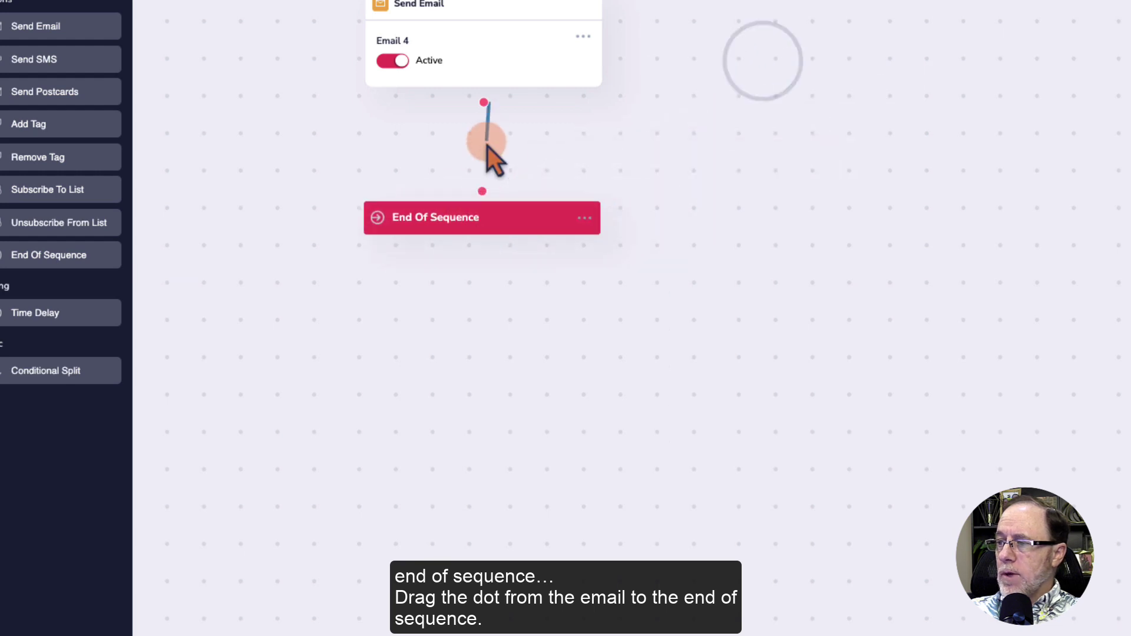
{"action": "left_click_drag", "start_coordinate": [483, 189], "coordinate": [482, 190]}
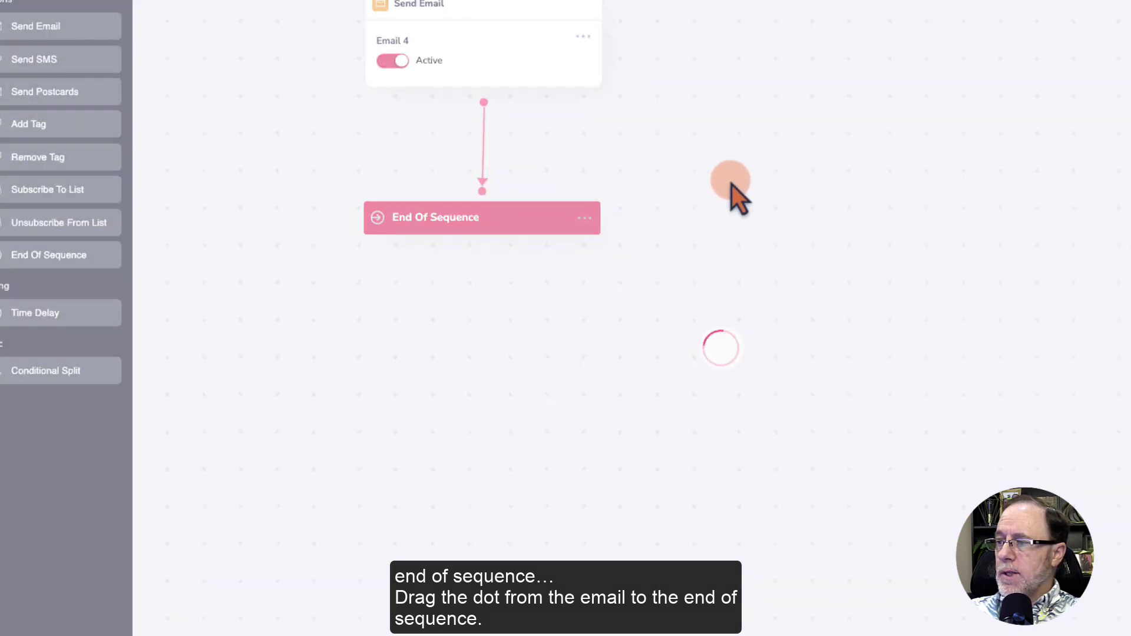
{"action": "scroll", "coordinate": [602, 197], "scroll_direction": "up", "scroll_amount": 4}
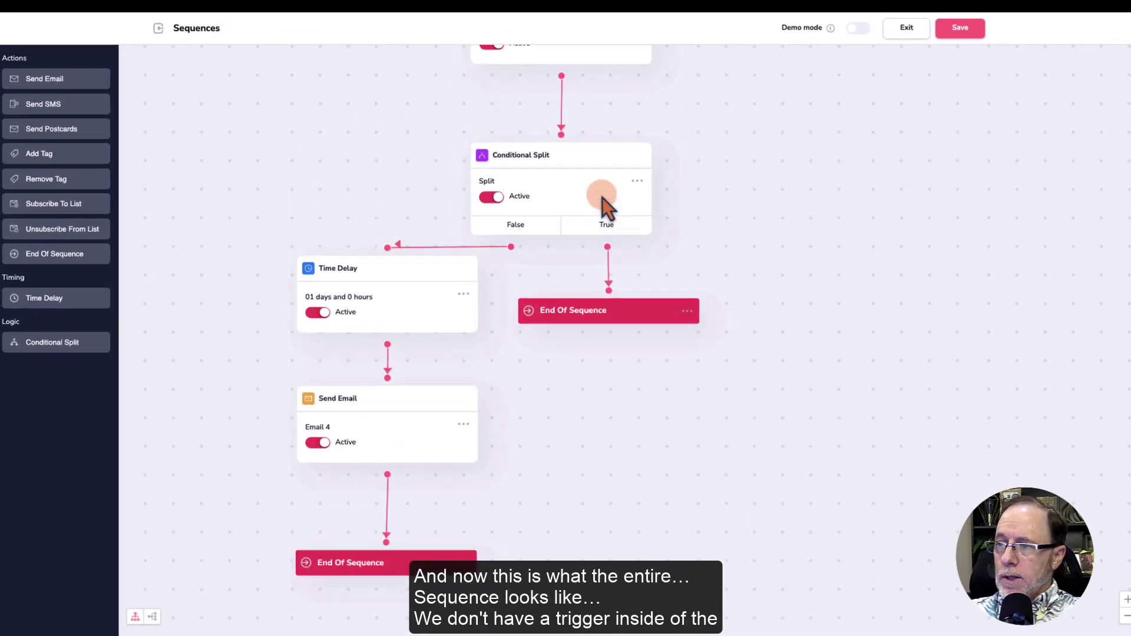
{"action": "scroll", "coordinate": [602, 196], "scroll_direction": "up", "scroll_amount": 10}
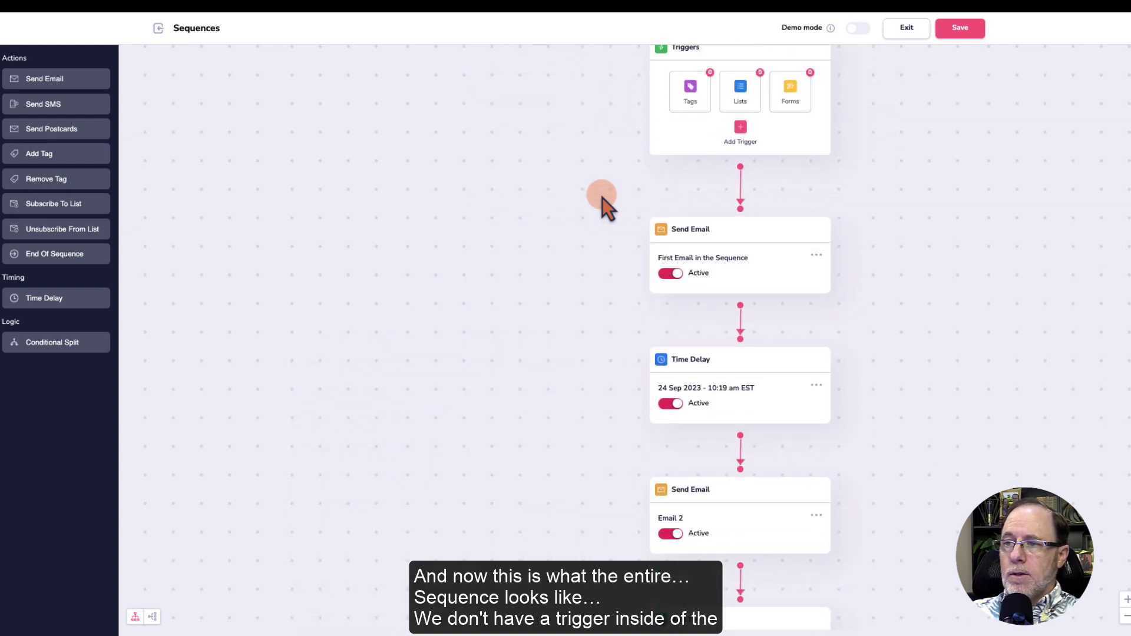
{"action": "scroll", "coordinate": [624, 164], "scroll_direction": "up", "scroll_amount": 2}
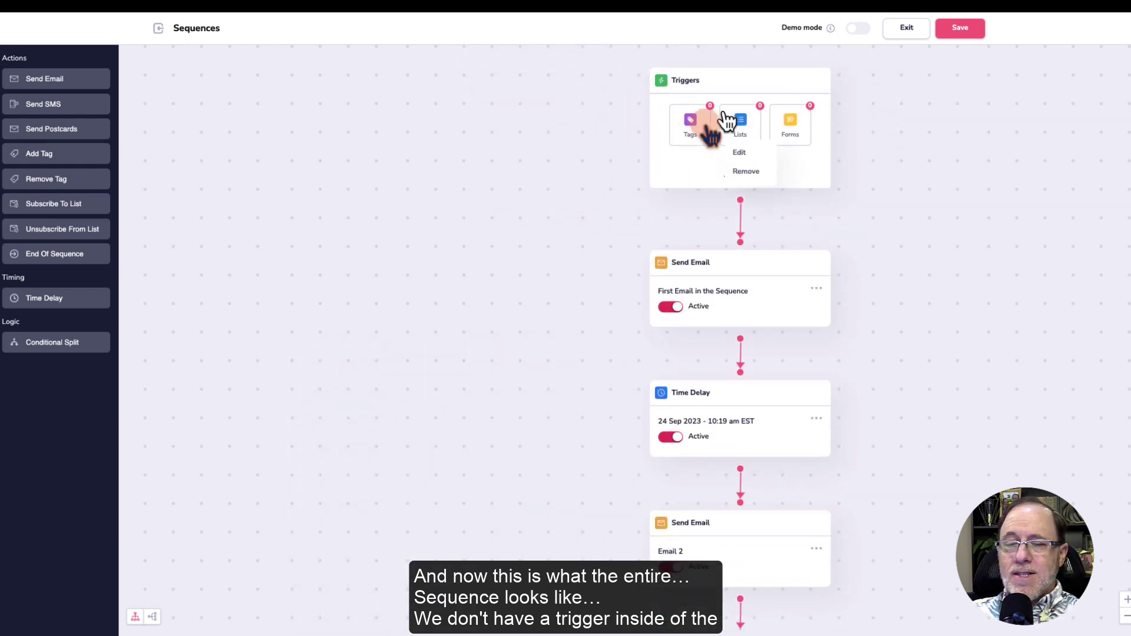
{"action": "mouse_move", "coordinate": [687, 131]}
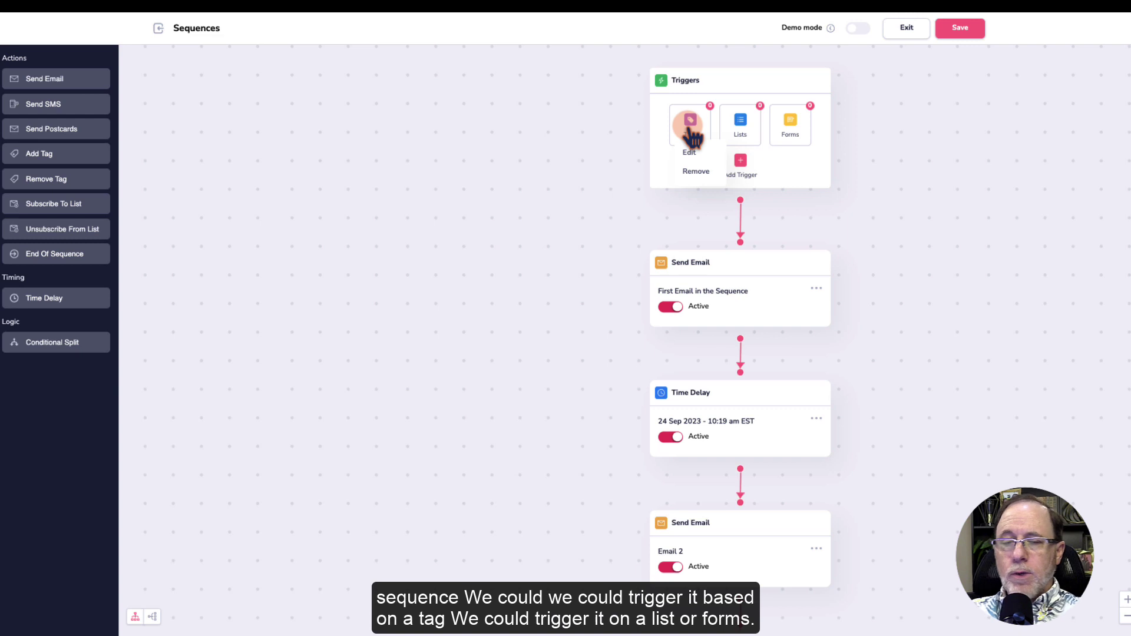
{"action": "mouse_move", "coordinate": [774, 126]}
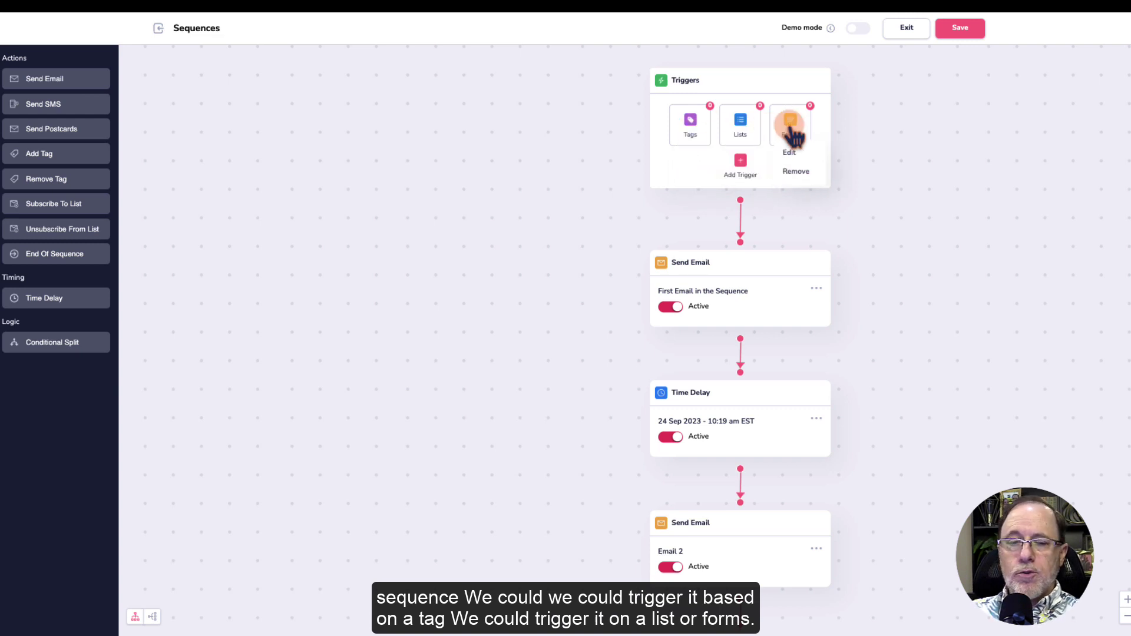
{"action": "scroll", "coordinate": [856, 219], "scroll_direction": "down", "scroll_amount": 5}
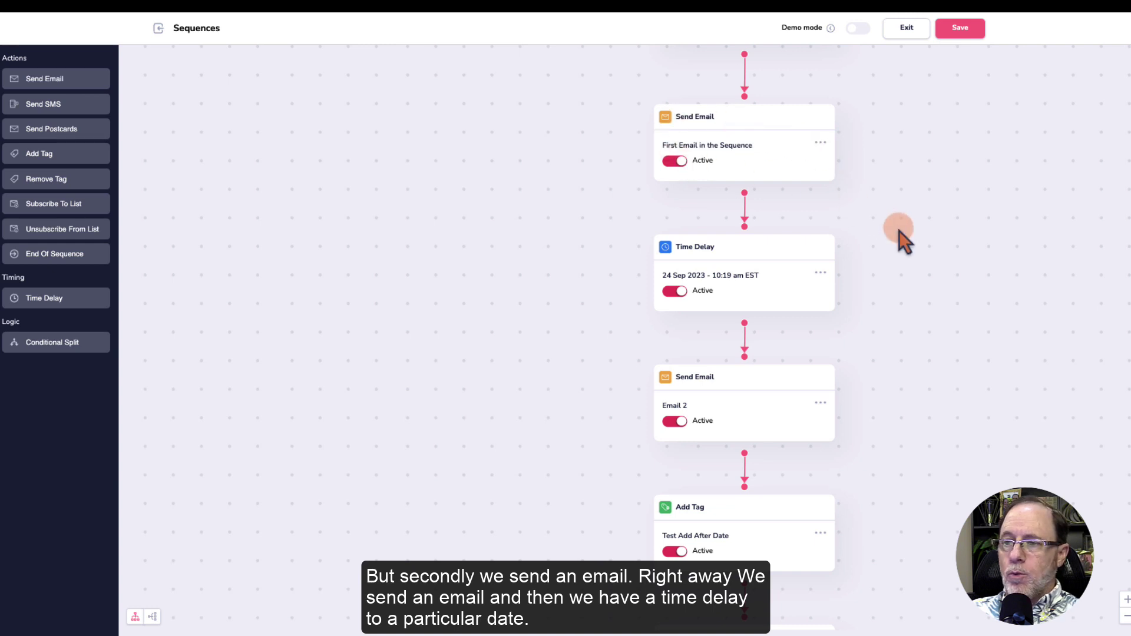
{"action": "scroll", "coordinate": [900, 231], "scroll_direction": "up", "scroll_amount": 1}
{"action": "scroll", "coordinate": [900, 231], "scroll_direction": "down", "scroll_amount": 2}
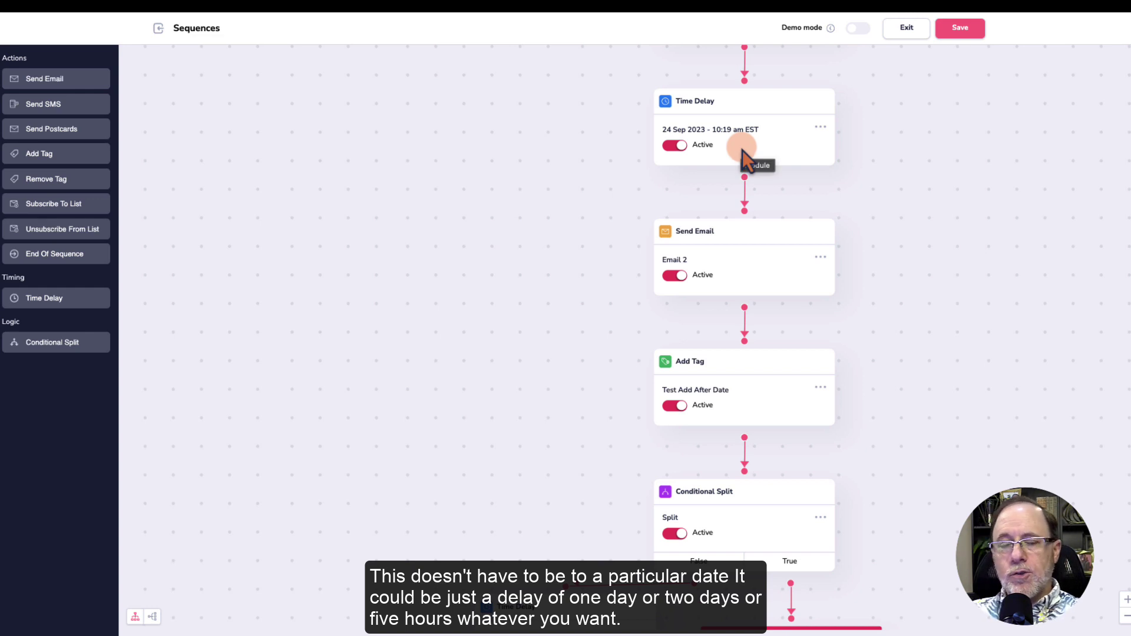
{"action": "scroll", "coordinate": [900, 190], "scroll_direction": "down", "scroll_amount": 3}
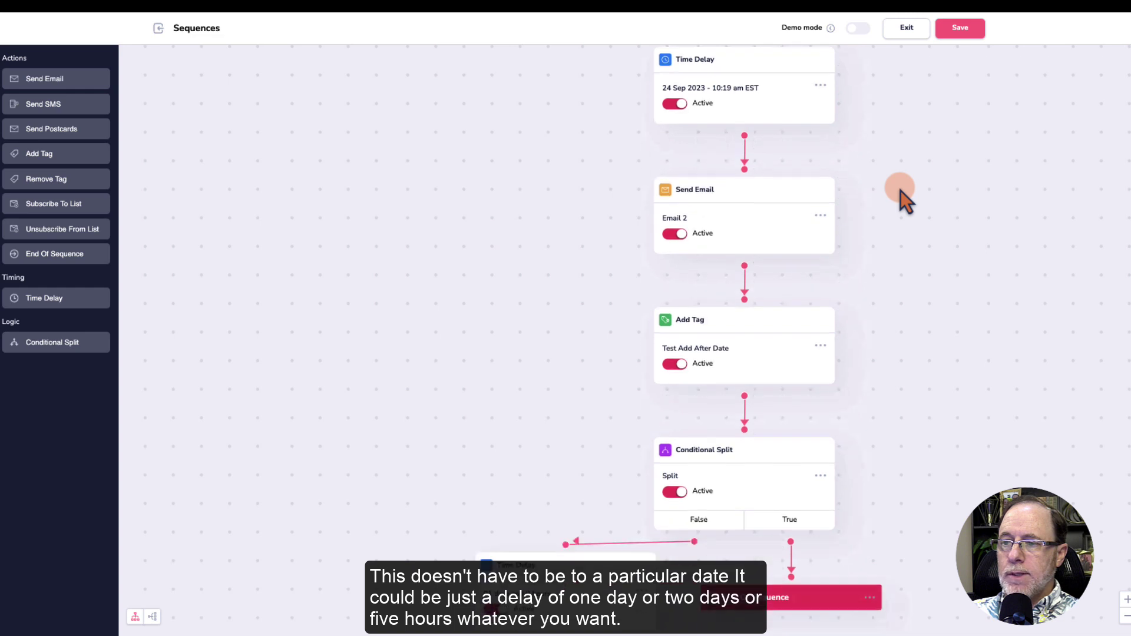
{"action": "scroll", "coordinate": [765, 112], "scroll_direction": "down", "scroll_amount": 1}
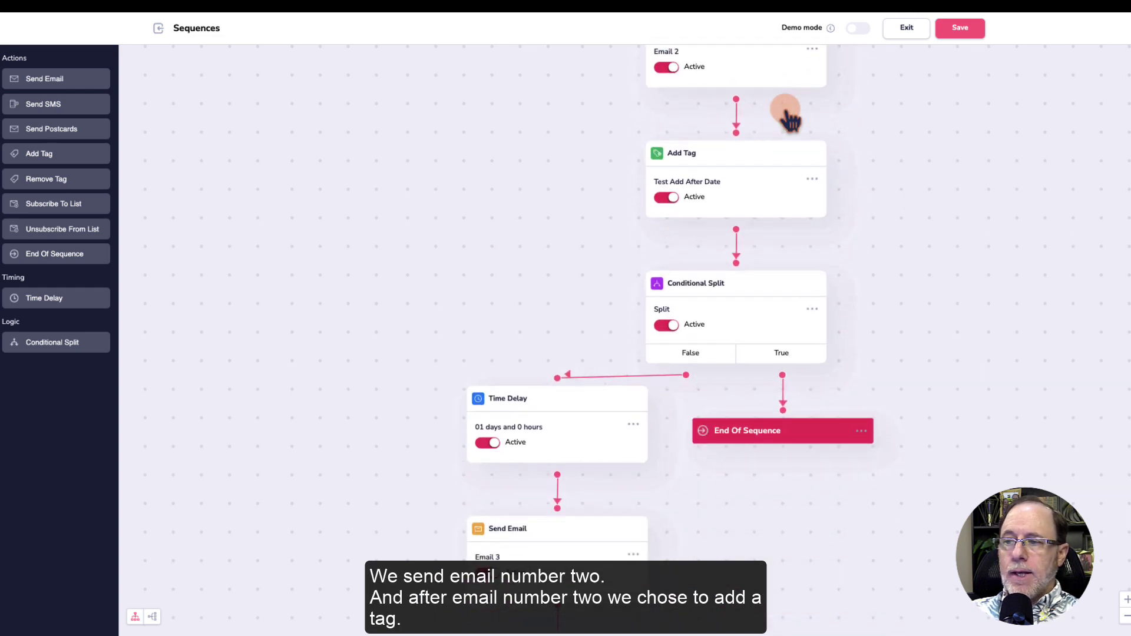
{"action": "scroll", "coordinate": [789, 119], "scroll_direction": "down", "scroll_amount": 1}
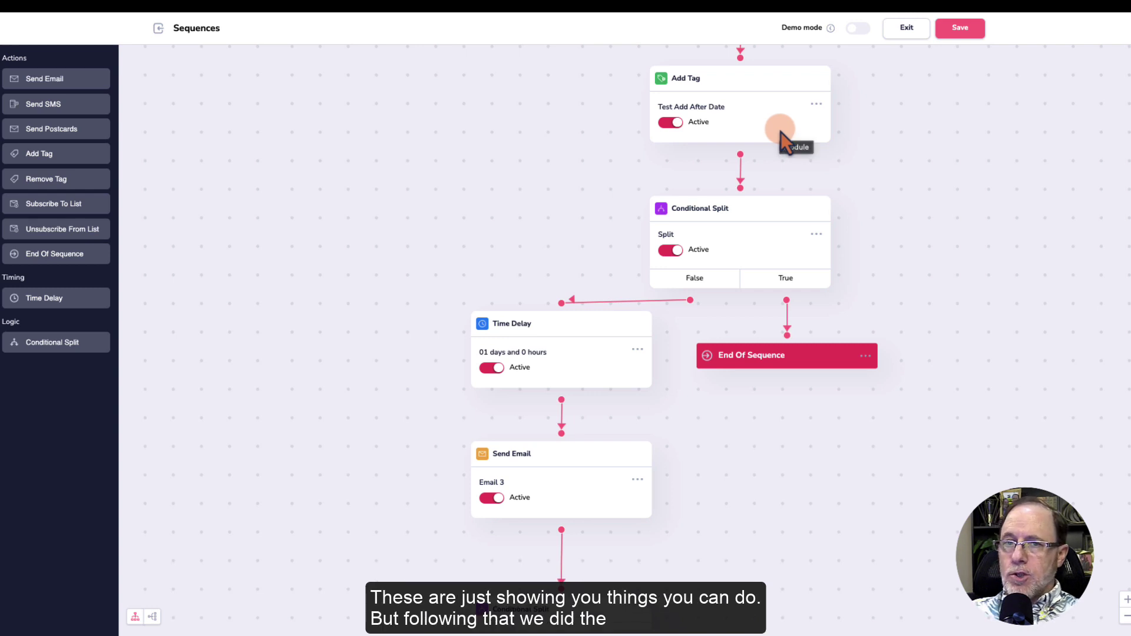
{"action": "scroll", "coordinate": [870, 178], "scroll_direction": "down", "scroll_amount": 2}
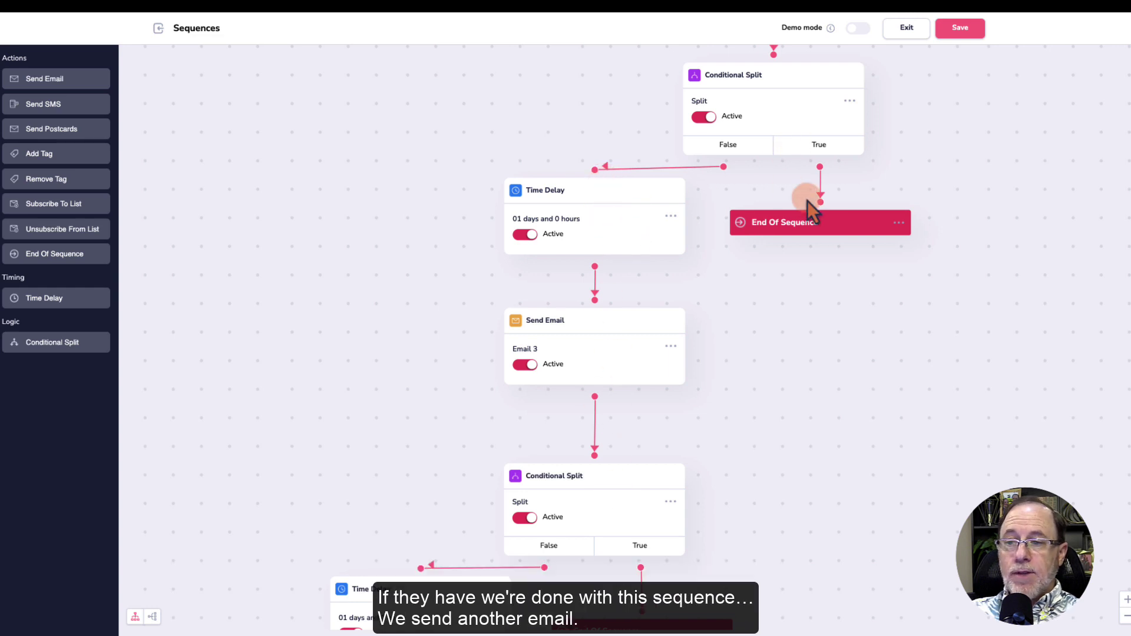
{"action": "scroll", "coordinate": [830, 274], "scroll_direction": "down", "scroll_amount": 5}
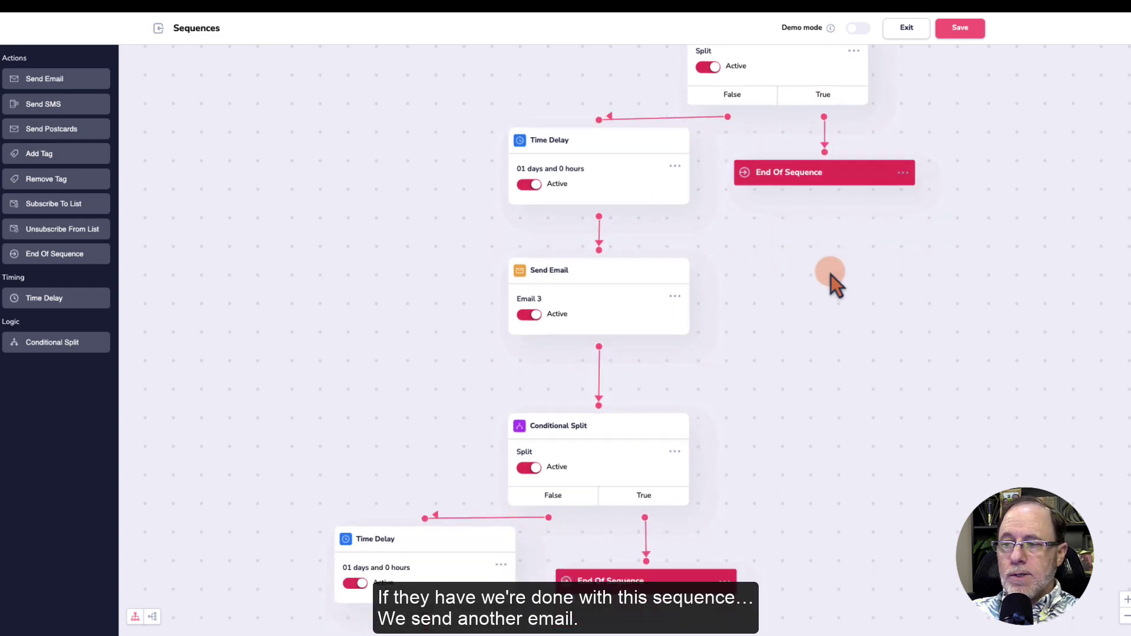
{"action": "scroll", "coordinate": [762, 141], "scroll_direction": "down", "scroll_amount": 2}
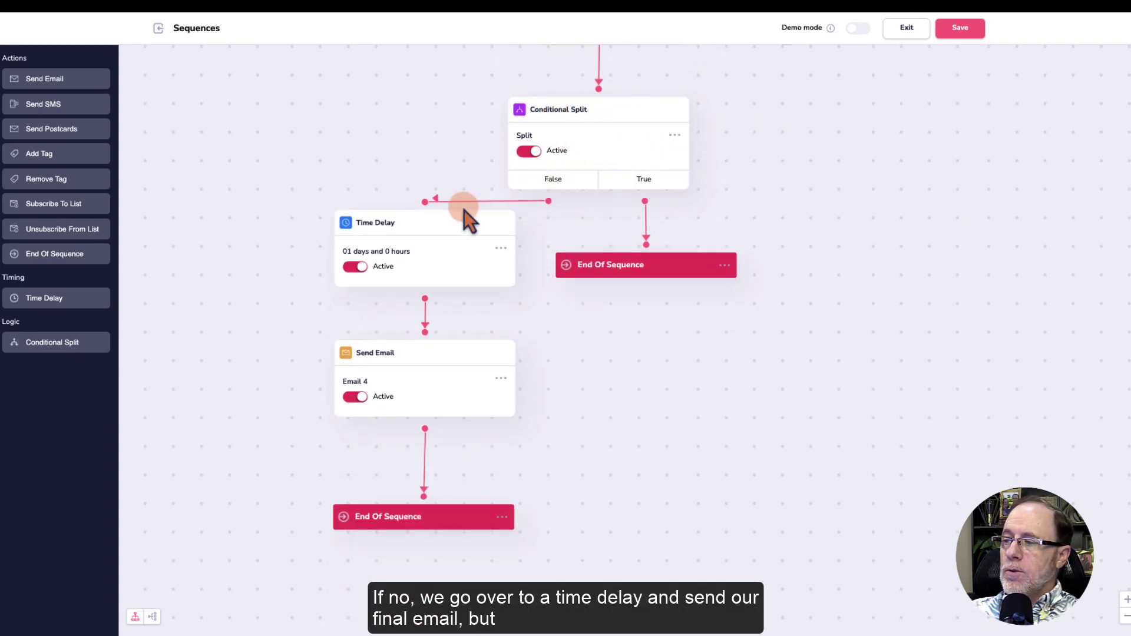
{"action": "scroll", "coordinate": [415, 242], "scroll_direction": "down", "scroll_amount": 1}
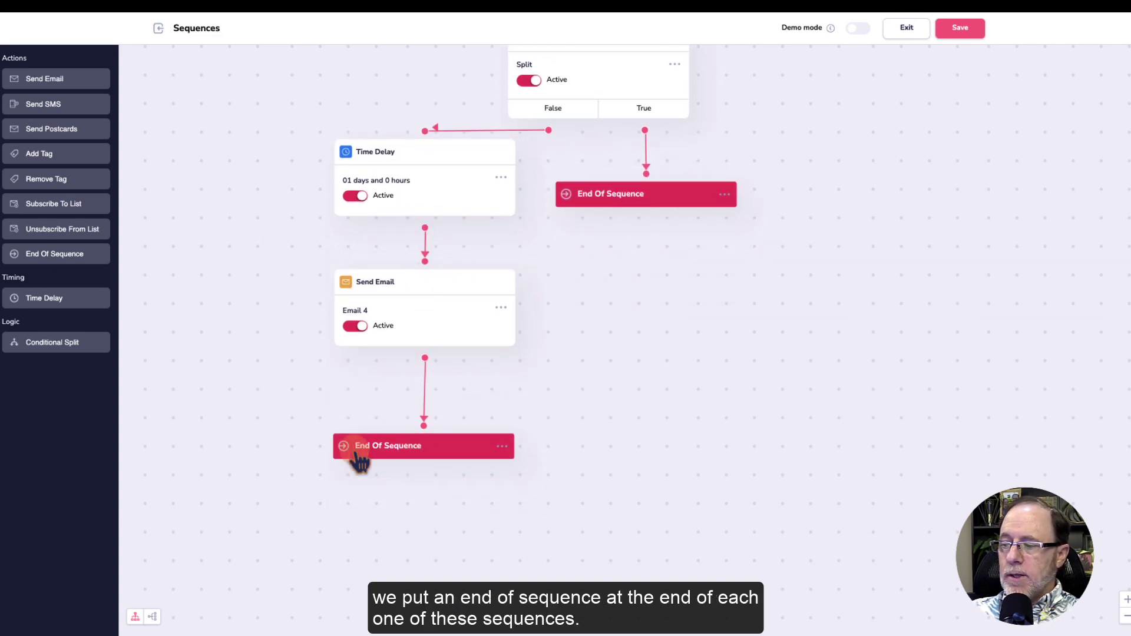
{"action": "scroll", "coordinate": [625, 299], "scroll_direction": "up", "scroll_amount": 5}
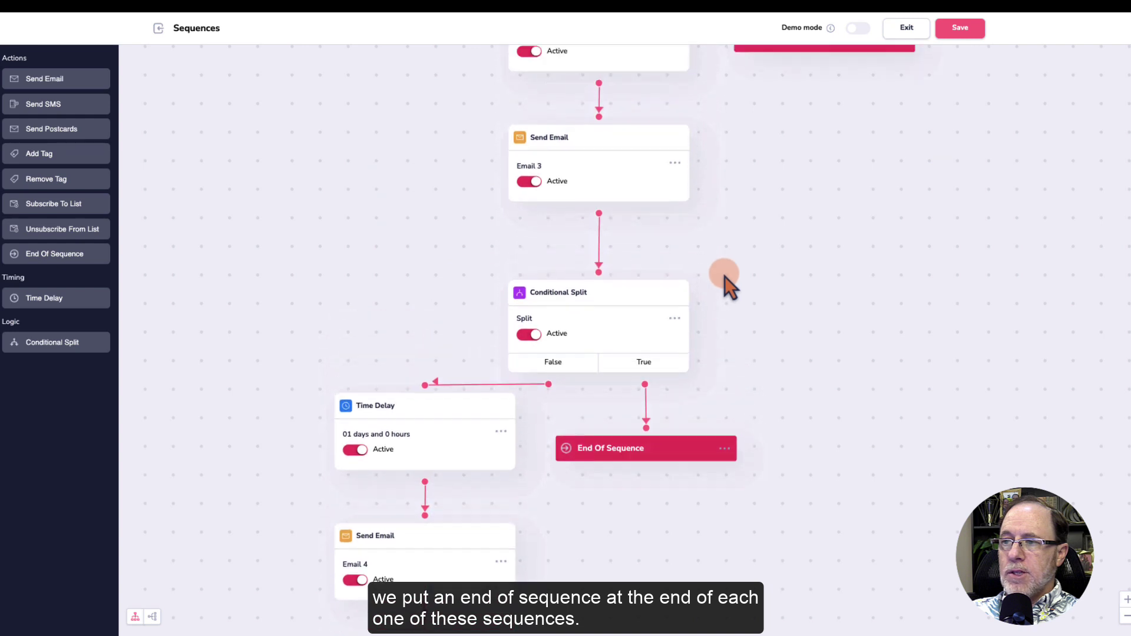
{"action": "scroll", "coordinate": [734, 269], "scroll_direction": "up", "scroll_amount": 4}
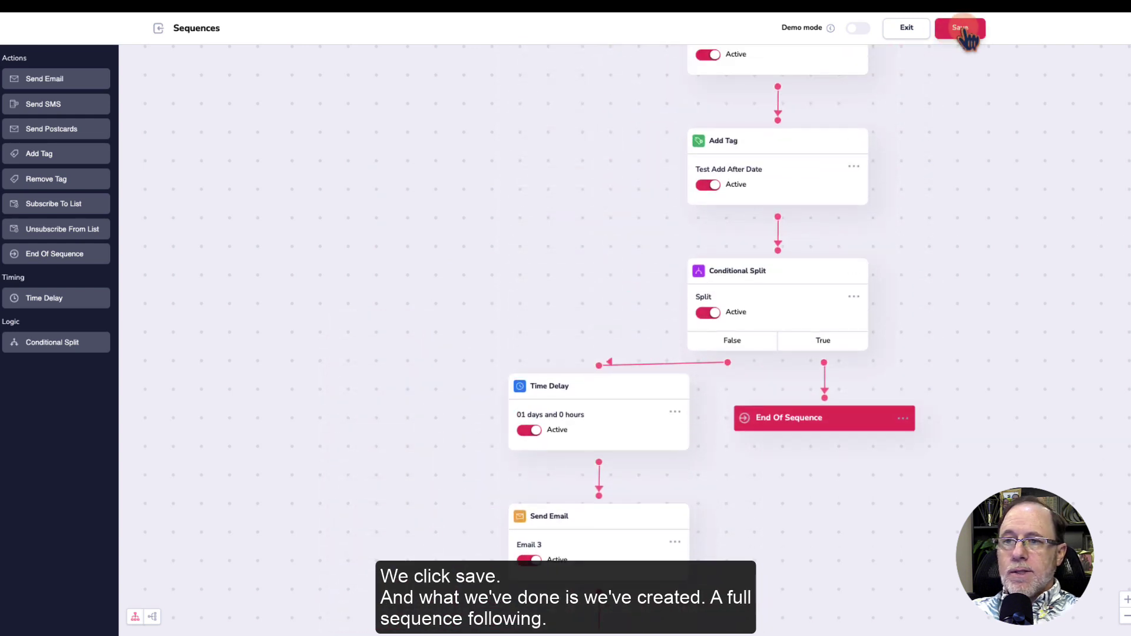
- Save the finished My Followup Sequence
{"action": "left_click", "coordinate": [960, 28]}
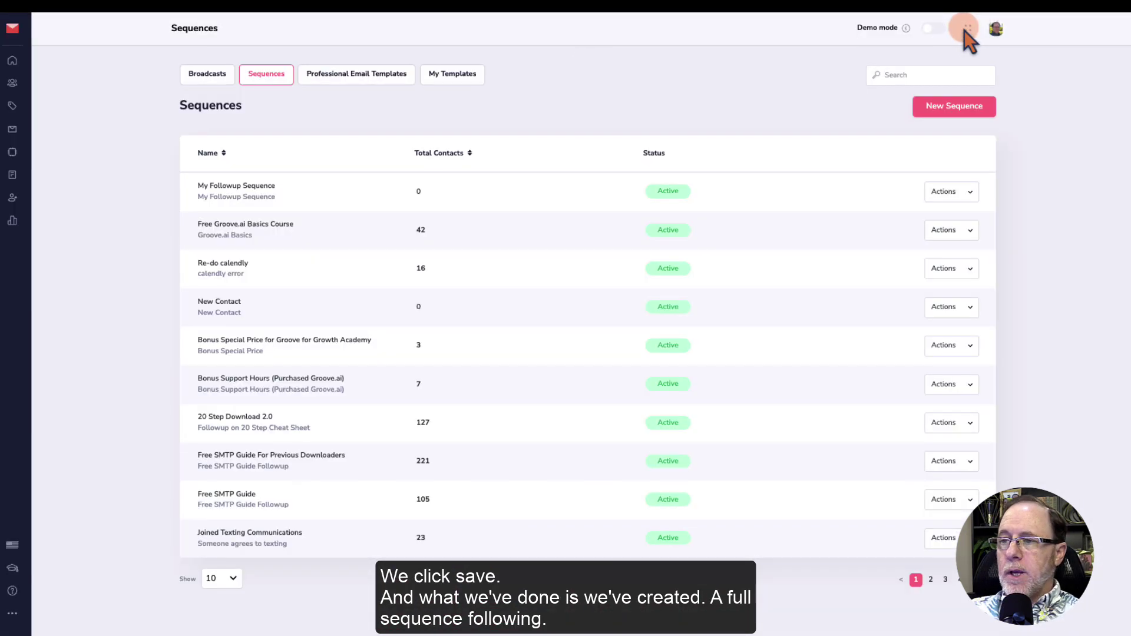